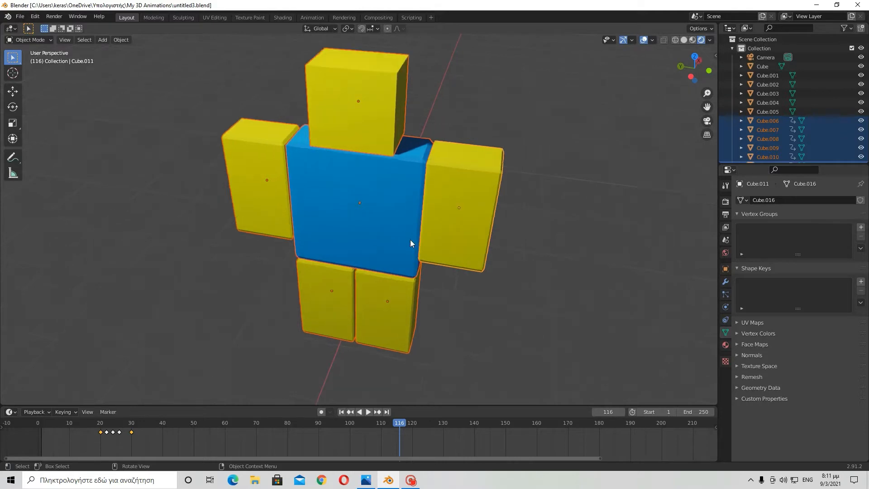
# - Scrub the timeline and play the character's animation
pyautogui.moveTo(157, 424); pyautogui.dragTo(98, 426)
pyautogui.press('space')
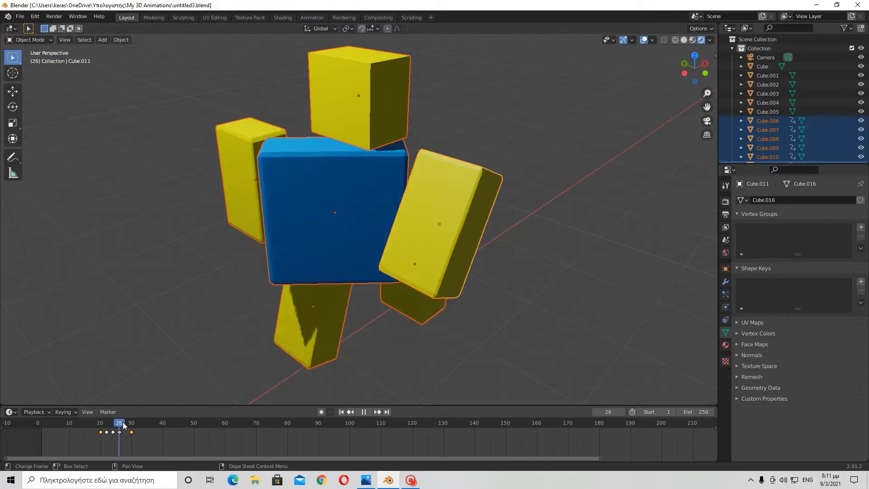
# - Stop the animation at frame 60 and examine the character's torso up close
pyautogui.moveTo(170, 425); pyautogui.dragTo(226, 429)
pyautogui.moveTo(291, 384); pyautogui.dragTo(91, 208, button='middle')
pyautogui.scroll(5, 345, 195)
pyautogui.scroll(2, 521, 176)
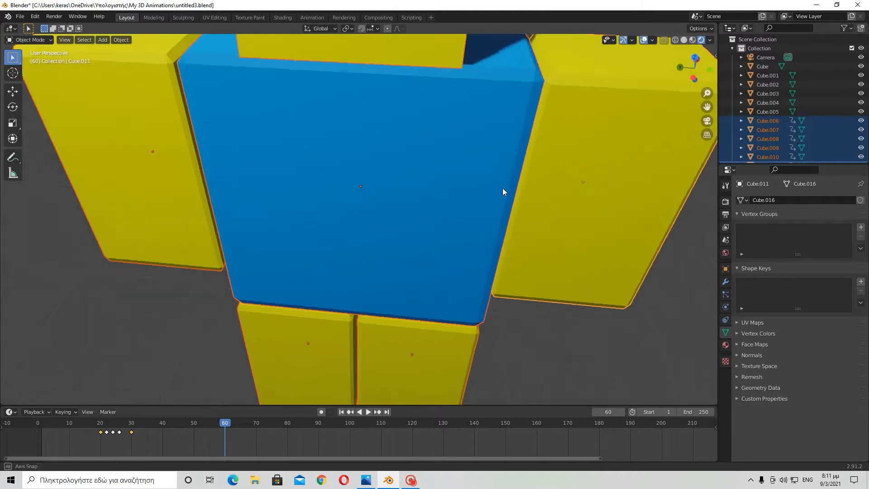
pyautogui.scroll(-6, 499, 190)
pyautogui.moveTo(445, 208); pyautogui.dragTo(366, 190, button='middle')
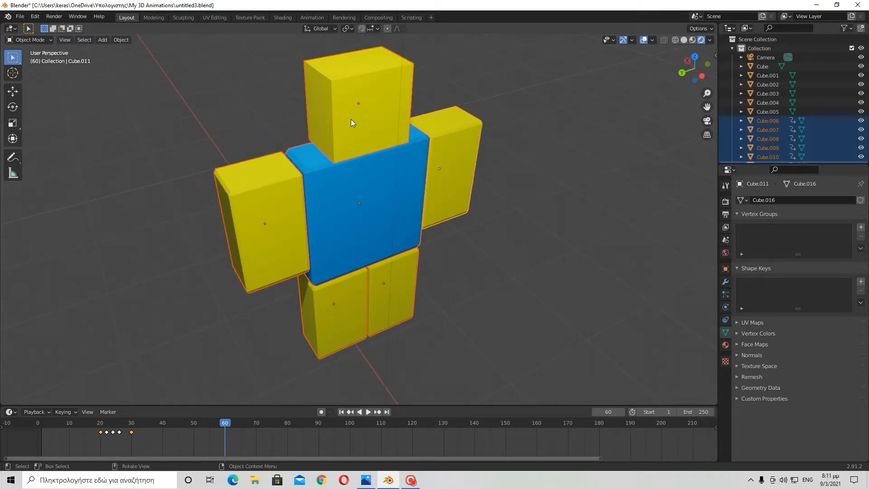
# - Examine the gap between the torso and the right arm from close up
pyautogui.moveTo(338, 113); pyautogui.dragTo(411, 183, button='middle')
pyautogui.scroll(6, 391, 250)
pyautogui.moveTo(391, 250); pyautogui.dragTo(334, 232, button='middle')
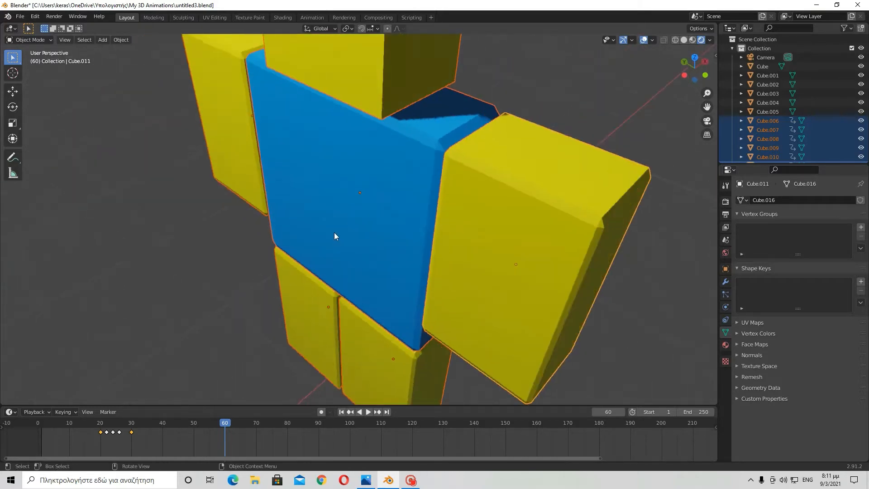
pyautogui.scroll(-5, 417, 213)
pyautogui.scroll(2, 407, 220)
pyautogui.scroll(3, 390, 233)
pyautogui.moveTo(394, 233); pyautogui.dragTo(413, 238, button='middle')
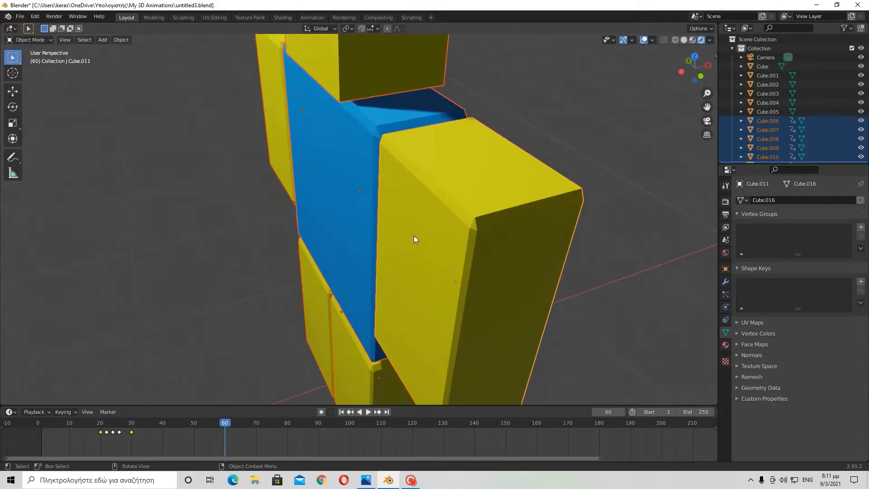
pyautogui.scroll(-5, 399, 226)
# - Select the character's right arm object and frame it in the viewport
pyautogui.click(379, 208)
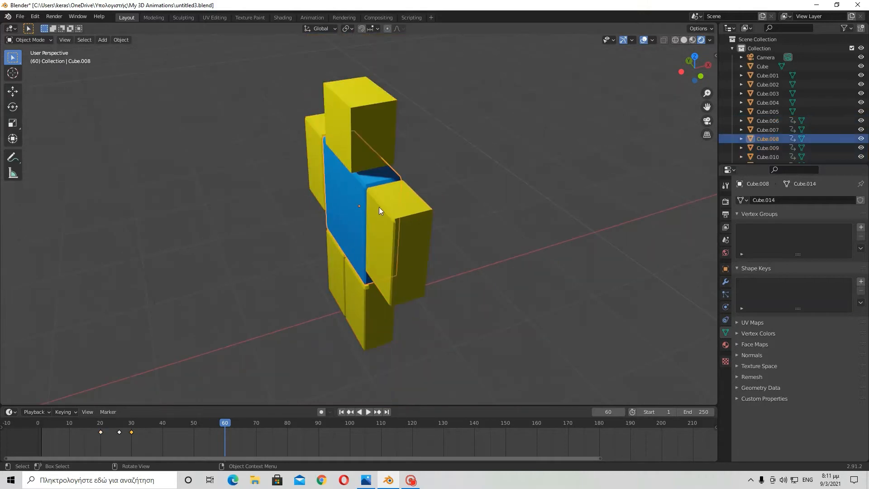
pyautogui.click(400, 216)
pyautogui.moveTo(419, 221); pyautogui.dragTo(466, 224, button='middle')
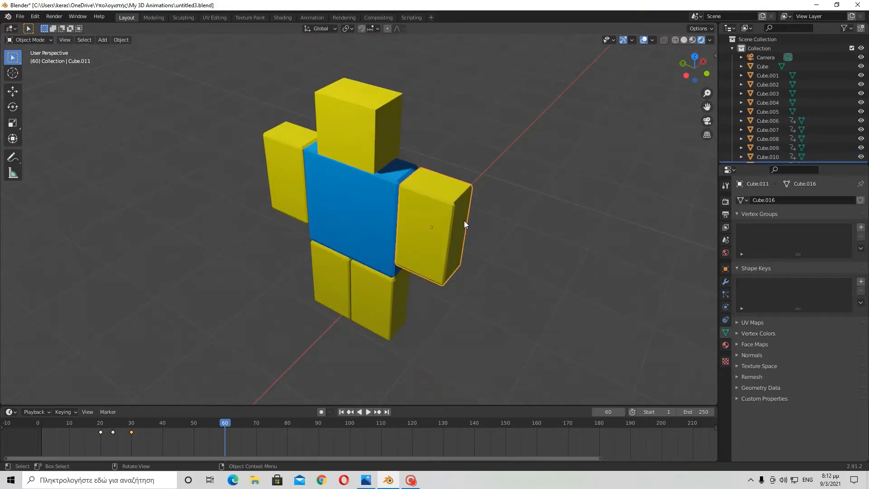
pyautogui.press('KP_Decimal')
# - Inspect where the right arm meets the torso from close up
pyautogui.scroll(1, 430, 188)
pyautogui.moveTo(449, 172); pyautogui.dragTo(453, 149, button='middle')
pyautogui.scroll(-4, 454, 149)
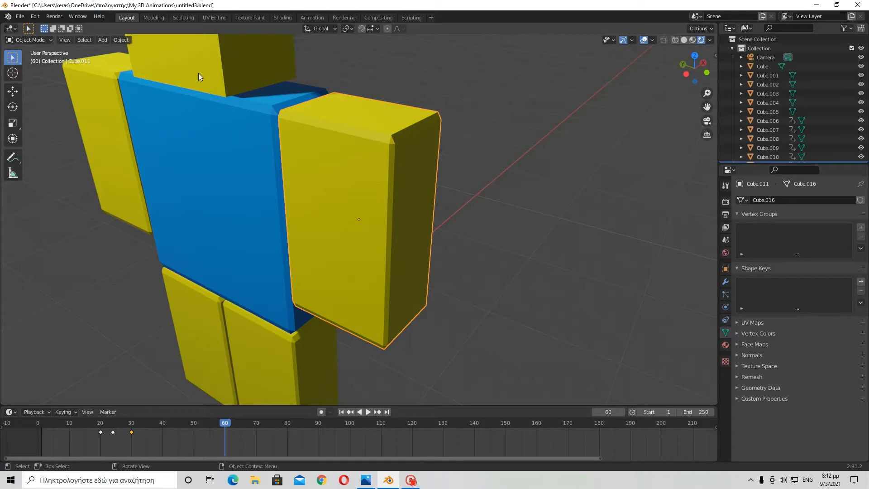
pyautogui.scroll(2, 410, 145)
pyautogui.moveTo(409, 145); pyautogui.dragTo(390, 150, button='middle')
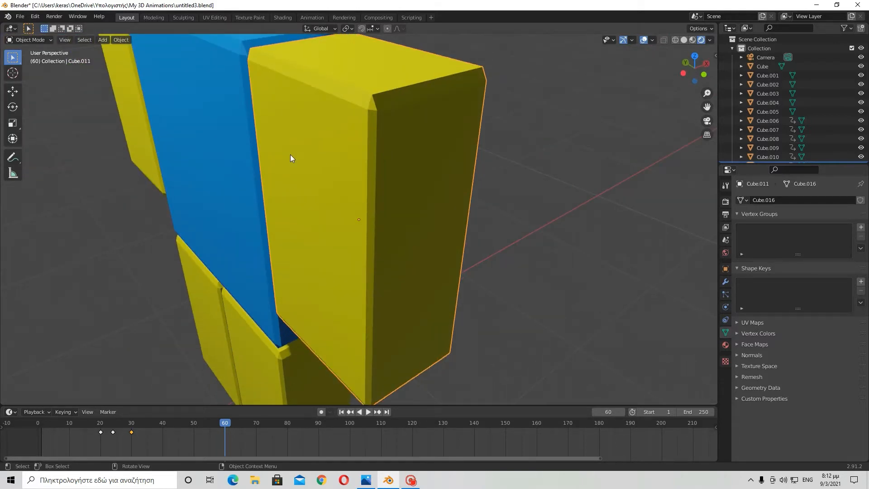
pyautogui.moveTo(286, 117); pyautogui.dragTo(337, 311)
pyautogui.moveTo(300, 136); pyautogui.dragTo(345, 280)
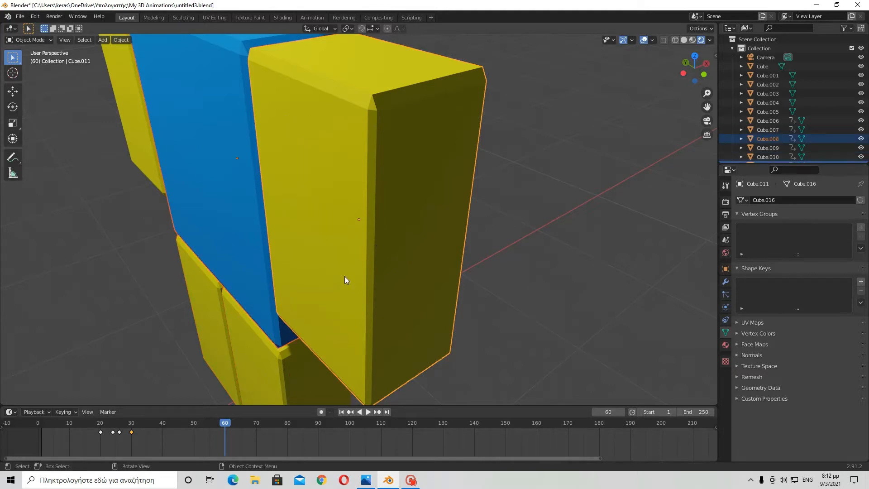
pyautogui.moveTo(317, 171); pyautogui.dragTo(345, 304)
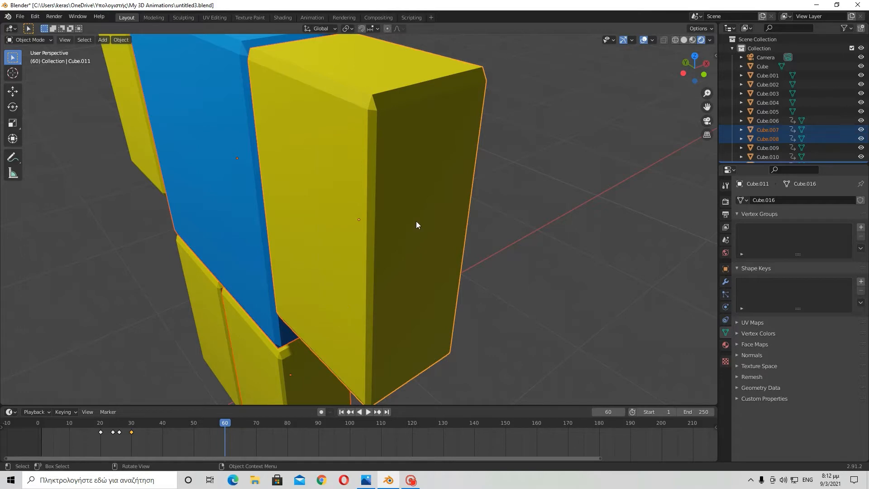
pyautogui.moveTo(293, 156); pyautogui.dragTo(327, 288)
pyautogui.moveTo(298, 120); pyautogui.dragTo(335, 274)
# - Orbit around the right arm to view it from above and below
pyautogui.moveTo(360, 154); pyautogui.dragTo(340, 101, button='middle')
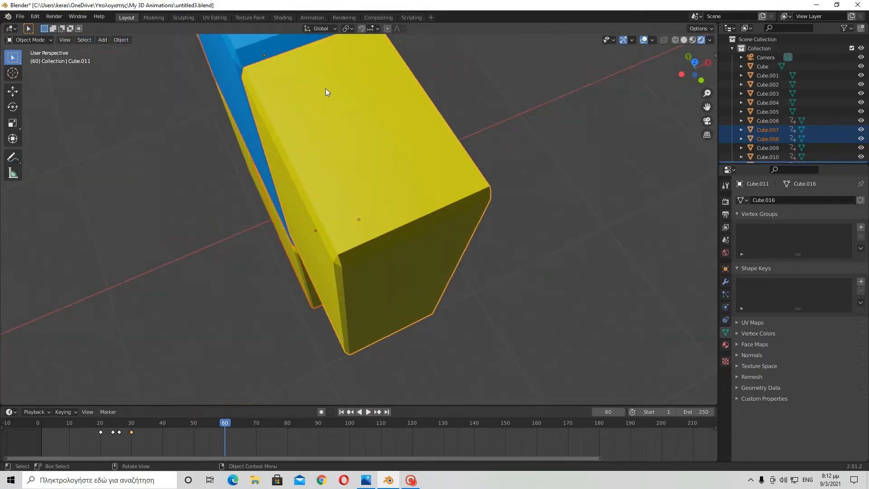
pyautogui.moveTo(431, 181); pyautogui.dragTo(345, 286, button='middle')
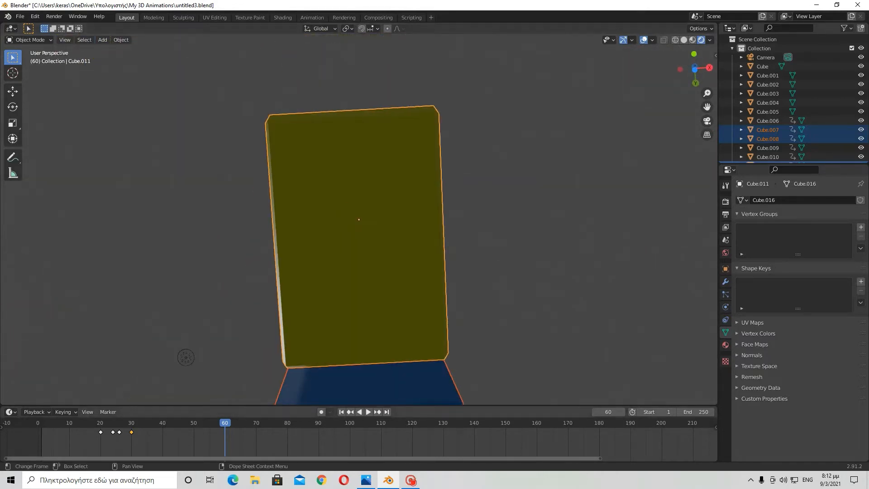
pyautogui.moveTo(328, 207); pyautogui.dragTo(381, 310)
pyautogui.moveTo(408, 220); pyautogui.dragTo(402, 314, button='middle')
pyautogui.moveTo(347, 246); pyautogui.dragTo(386, 295)
pyautogui.moveTo(442, 247); pyautogui.dragTo(365, 245, button='middle')
pyautogui.click(388, 284)
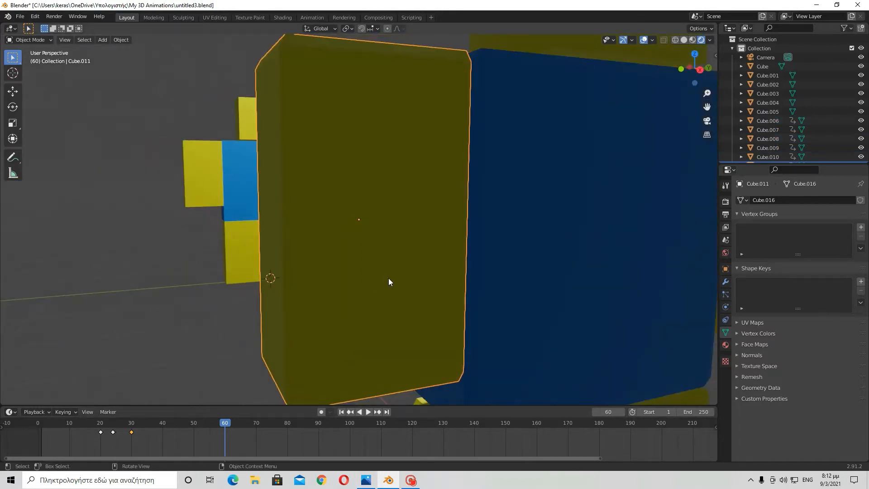
pyautogui.moveTo(388, 283); pyautogui.dragTo(345, 237, button='middle')
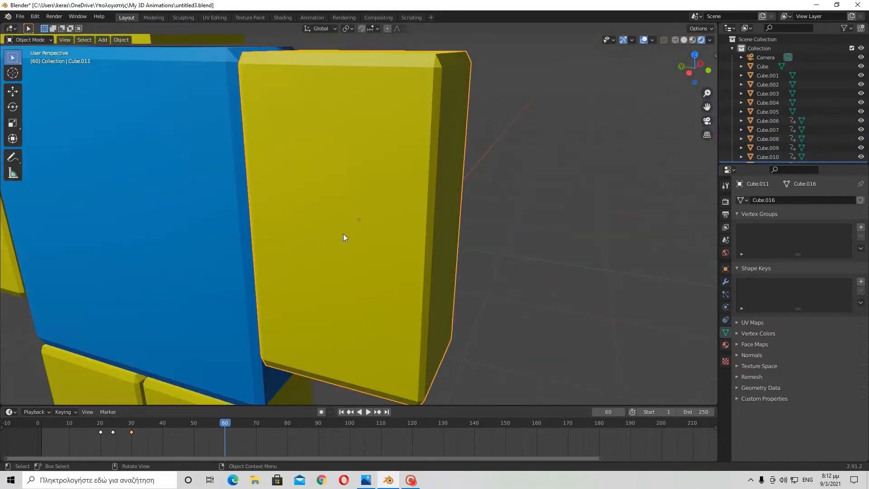
# - Switch the right arm into Edit Mode
pyautogui.click(26, 39)
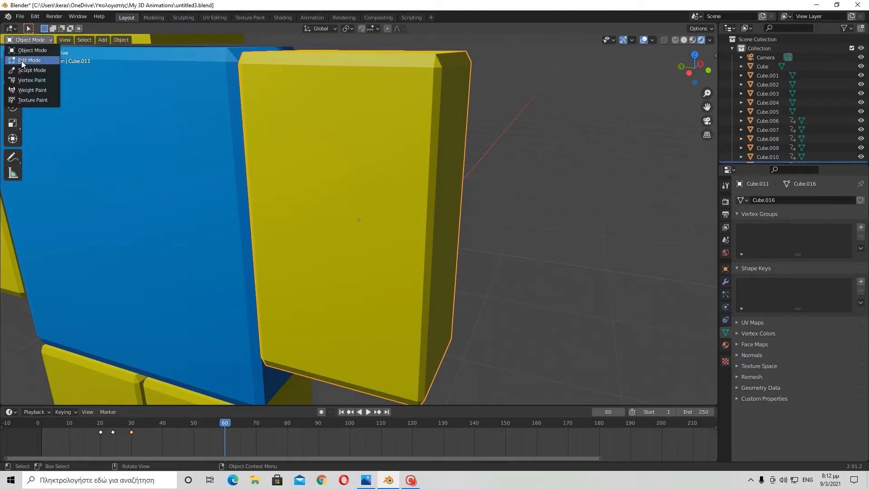
pyautogui.click(22, 61)
pyautogui.click(20, 43)
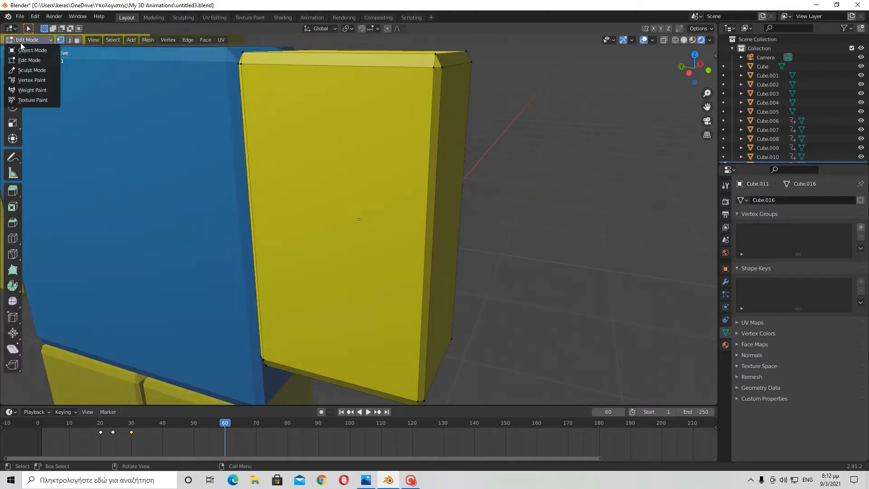
pyautogui.click(20, 42)
pyautogui.click(21, 42)
pyautogui.click(32, 50)
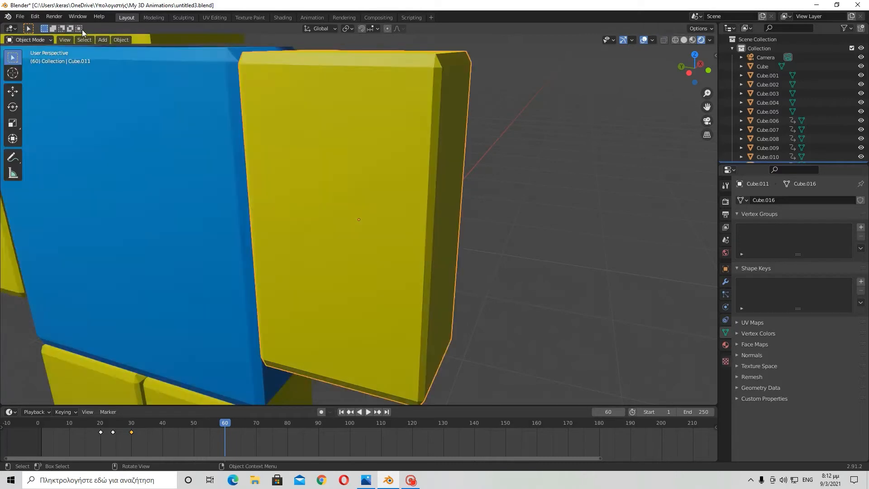
pyautogui.click(23, 40)
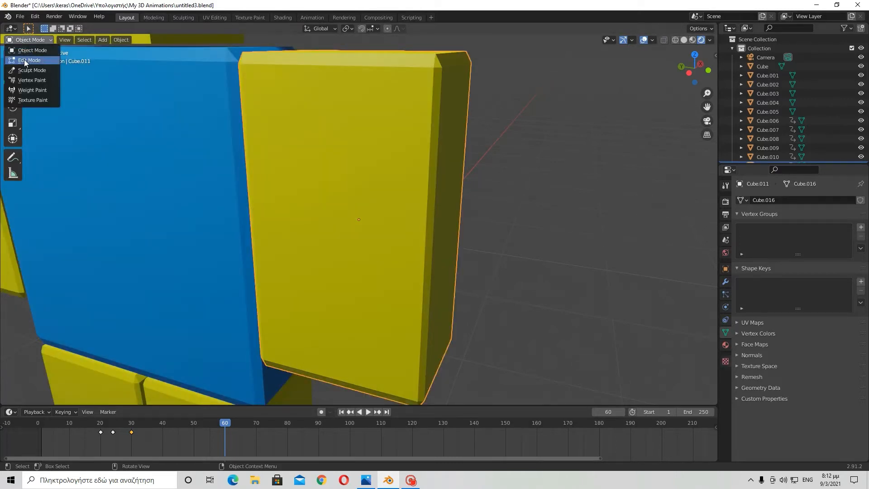
pyautogui.click(25, 61)
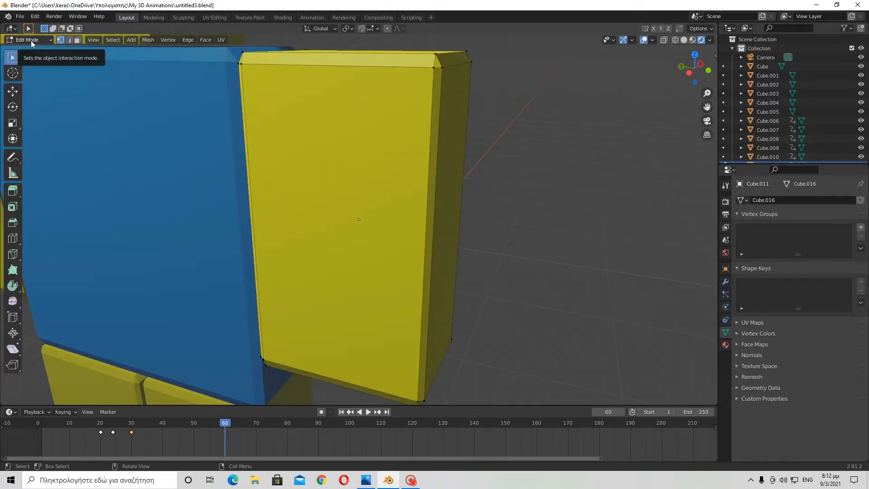
pyautogui.press('Tab')
pyautogui.press('Tab')
# - Inspect the arm mesh's beveled top corner from several angles
pyautogui.moveTo(435, 149)
pyautogui.mouseDown(button='middle')
pyautogui.moveTo(439, 128)
pyautogui.moveTo(394, 140)
pyautogui.moveTo(431, 134)
pyautogui.mouseUp(button='middle')
pyautogui.scroll(2, 347, 155)
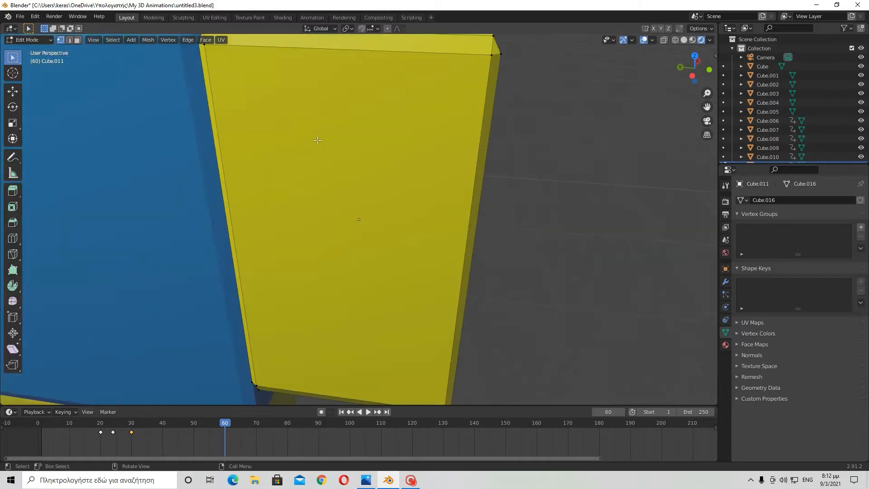
pyautogui.scroll(-2, 352, 139)
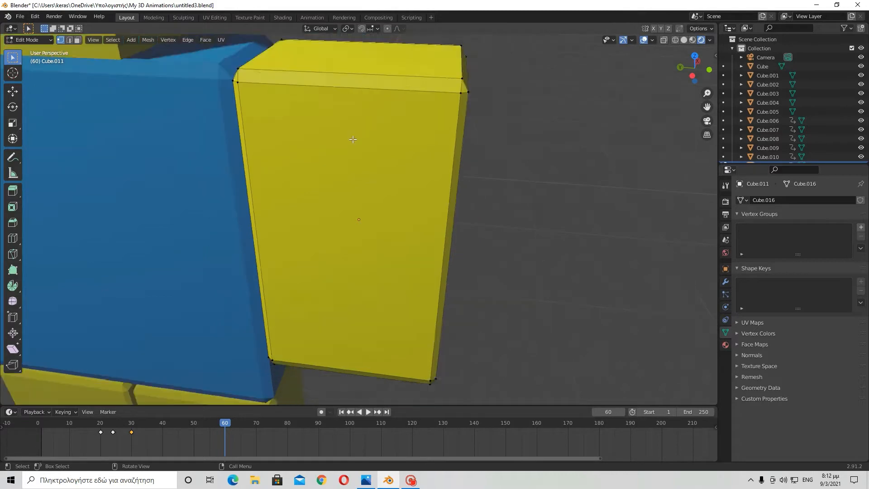
pyautogui.scroll(2, 359, 154)
pyautogui.scroll(-2, 309, 149)
pyautogui.scroll(2, 308, 150)
pyautogui.moveTo(308, 149); pyautogui.dragTo(214, 157, button='middle')
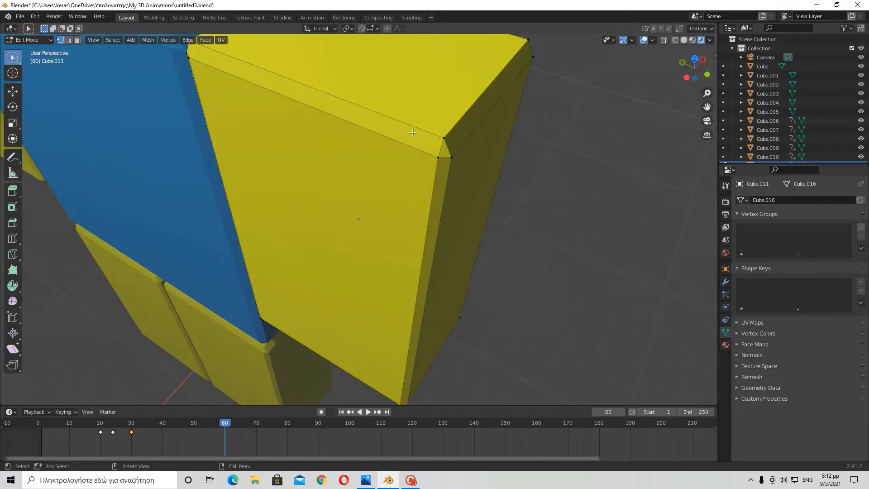
pyautogui.scroll(-2, 416, 134)
pyautogui.moveTo(416, 134); pyautogui.dragTo(388, 144, button='middle')
pyautogui.scroll(3, 387, 145)
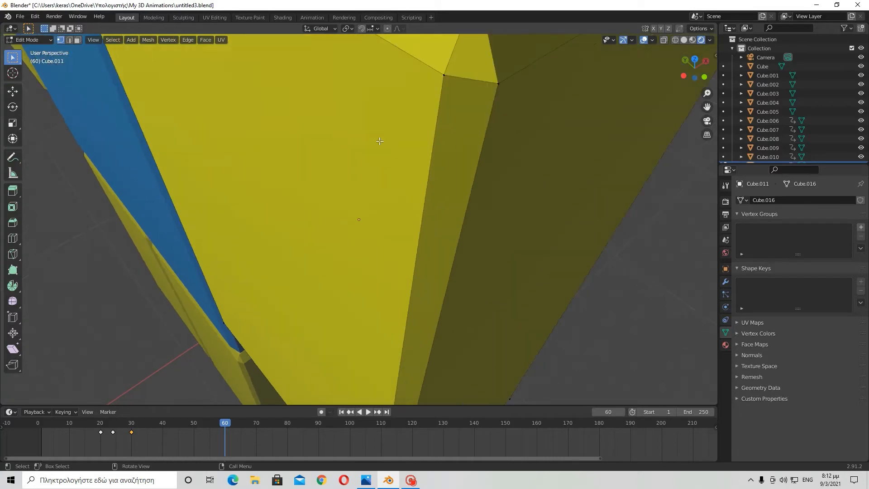
pyautogui.scroll(-3, 380, 142)
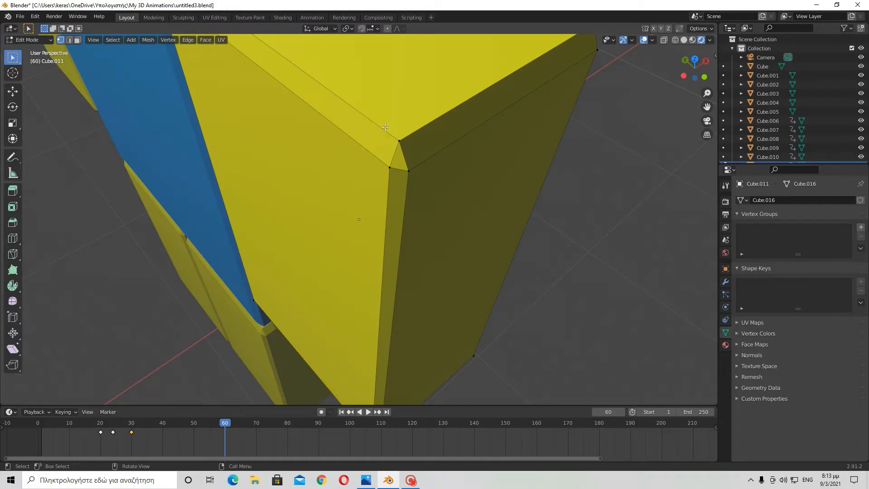
pyautogui.moveTo(429, 210); pyautogui.dragTo(380, 210, button='middle')
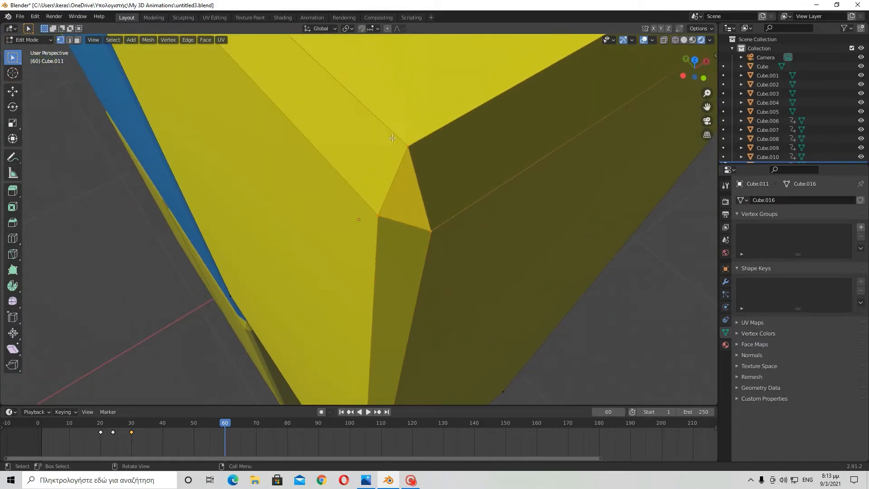
pyautogui.keyDown('shift'); pyautogui.click(430, 217); pyautogui.keyUp('shift')
pyautogui.scroll(5, 410, 158)
pyautogui.moveTo(410, 159); pyautogui.dragTo(370, 168, button='middle')
pyautogui.scroll(-5, 404, 162)
pyautogui.moveTo(383, 135); pyautogui.dragTo(466, 252)
pyautogui.scroll(3, 442, 222)
pyautogui.moveTo(442, 222)
pyautogui.mouseDown(button='middle')
pyautogui.moveTo(453, 221)
pyautogui.moveTo(432, 220)
pyautogui.mouseUp(button='middle')
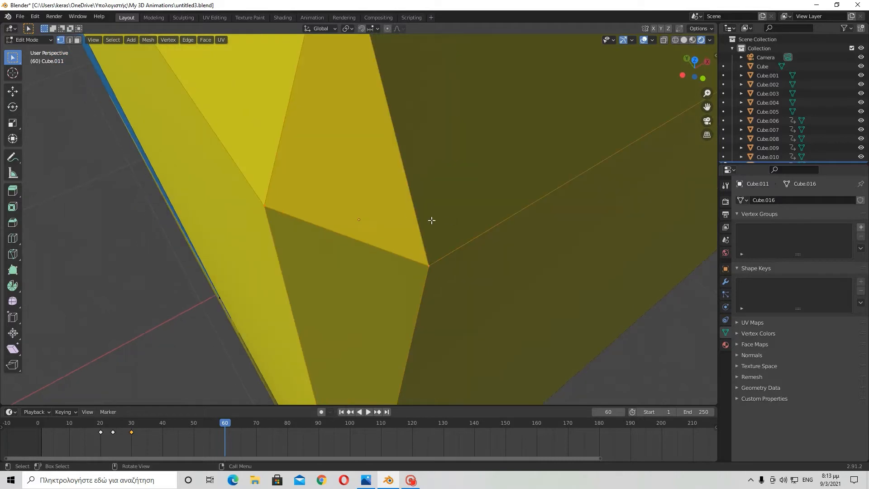
pyautogui.scroll(-3, 398, 217)
pyautogui.scroll(3, 368, 172)
pyautogui.scroll(-3, 307, 118)
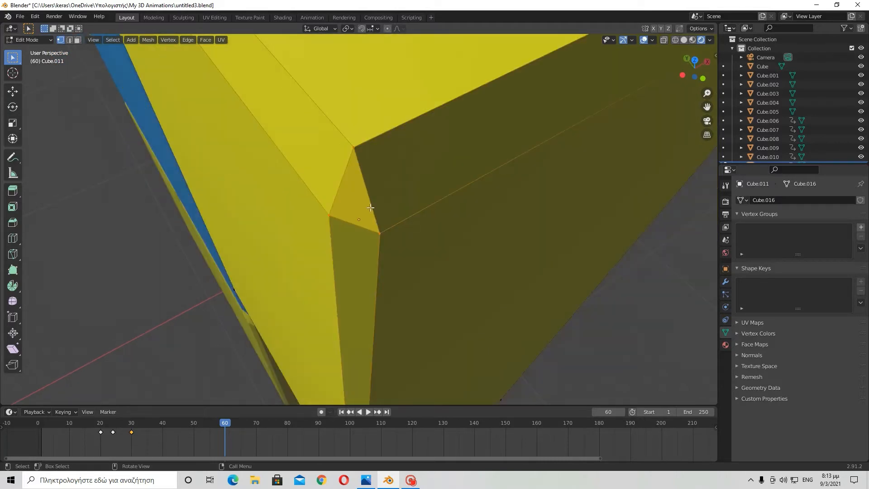
# - Switch to edge select mode and select an edge at the arm's beveled corner
pyautogui.click(72, 39)
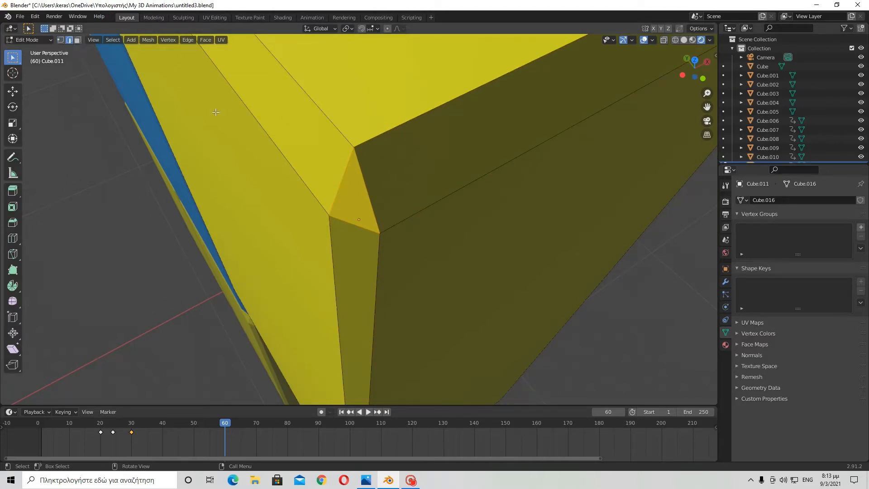
pyautogui.scroll(3, 359, 182)
pyautogui.moveTo(304, 162); pyautogui.dragTo(304, 169, button='middle')
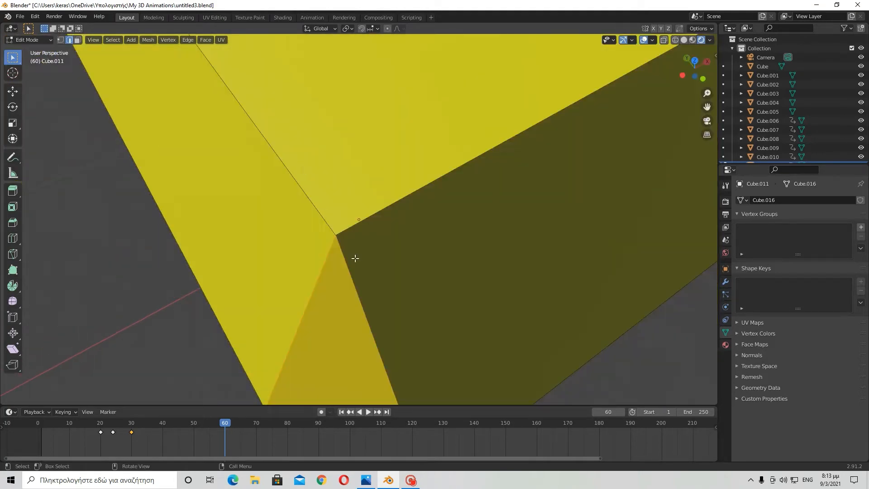
pyautogui.click(358, 283)
pyautogui.scroll(1, 355, 283)
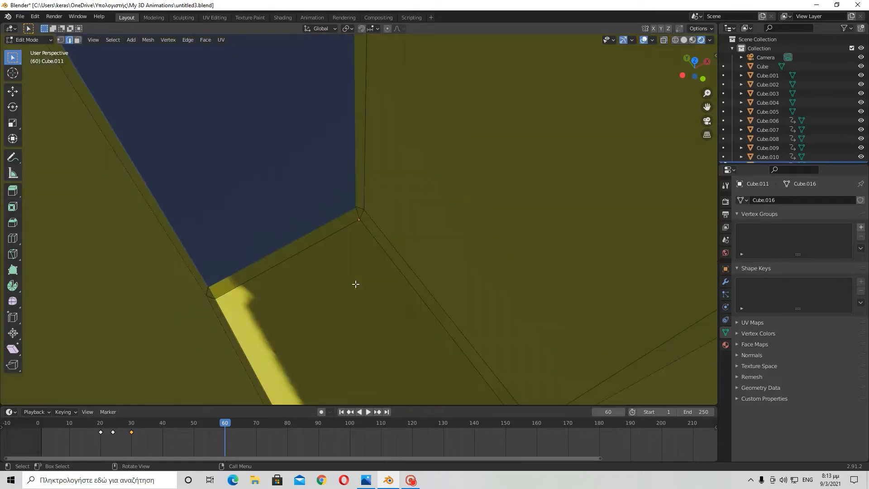
pyautogui.scroll(-1, 356, 283)
pyautogui.moveTo(351, 270); pyautogui.dragTo(332, 252, button='middle')
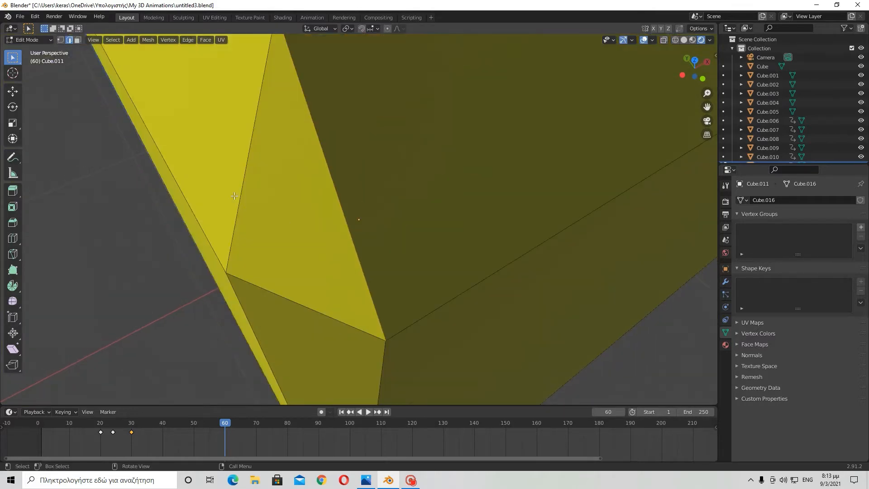
pyautogui.moveTo(354, 217); pyautogui.dragTo(308, 237)
# - Switch to face select mode and select the outer faces of the arm
pyautogui.click(78, 40)
pyautogui.moveTo(237, 97); pyautogui.dragTo(350, 231)
pyautogui.scroll(-10, 350, 231)
pyautogui.moveTo(350, 231); pyautogui.dragTo(423, 216, button='middle')
pyautogui.click(429, 245)
pyautogui.moveTo(429, 245); pyautogui.dragTo(526, 252, button='middle')
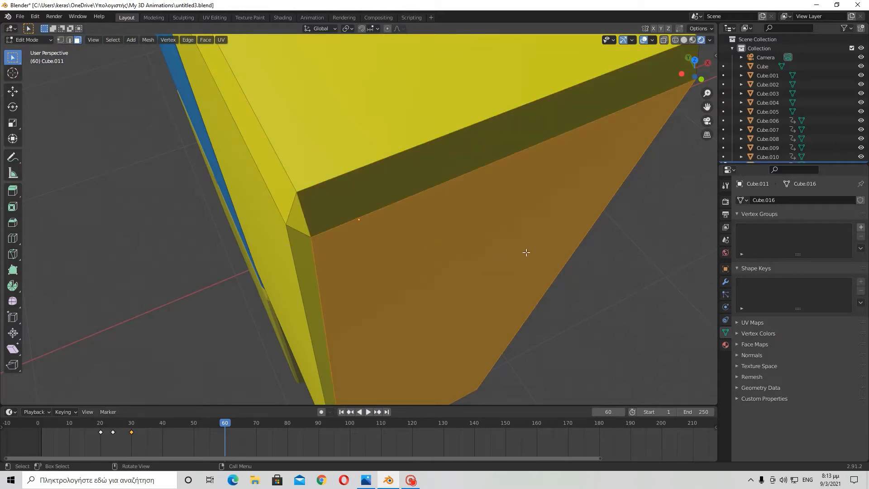
pyautogui.keyDown('shift'); pyautogui.click(446, 163); pyautogui.keyUp('shift')
pyautogui.click(407, 135)
pyautogui.moveTo(353, 112); pyautogui.dragTo(372, 119, button='middle')
pyautogui.moveTo(93, 87); pyautogui.dragTo(305, 131, button='middle')
pyautogui.moveTo(306, 132); pyautogui.dragTo(375, 214)
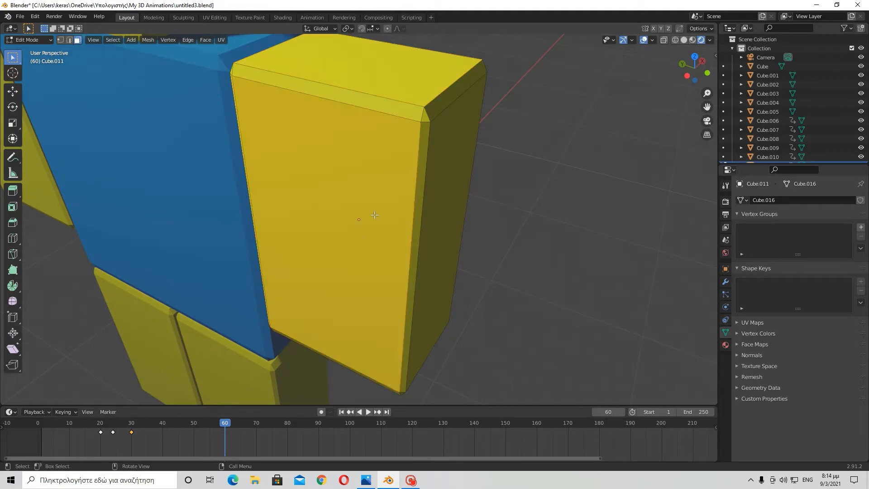
pyautogui.moveTo(509, 174)
pyautogui.mouseDown(button='middle')
pyautogui.moveTo(471, 155)
pyautogui.moveTo(449, 72)
pyautogui.moveTo(507, 172)
pyautogui.mouseUp(button='middle')
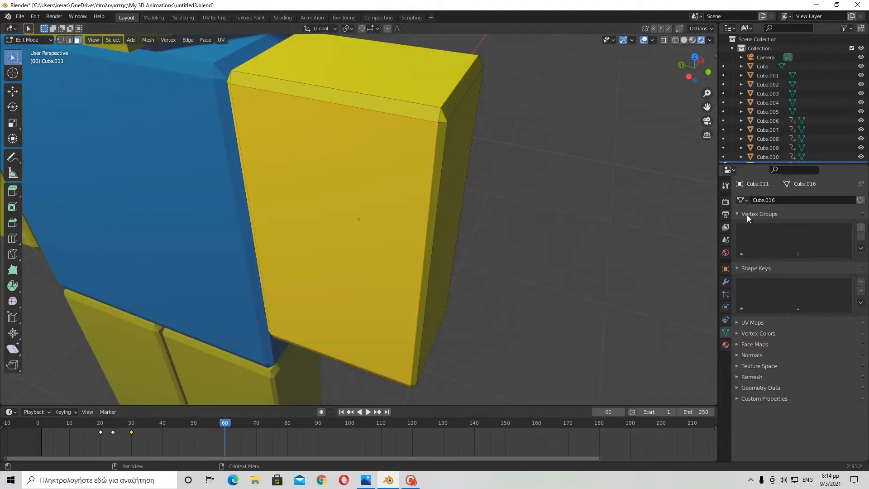
# - Add a new material slot to the right arm and create a new material in it
pyautogui.click(726, 345)
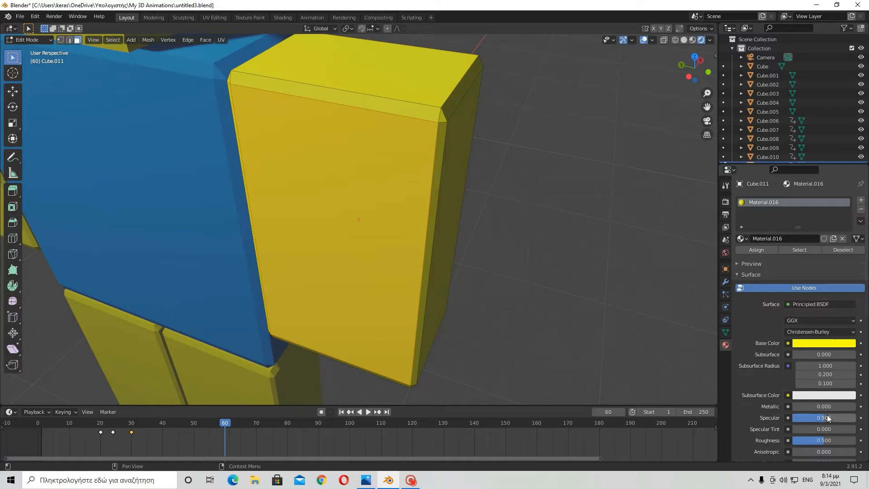
pyautogui.click(861, 200)
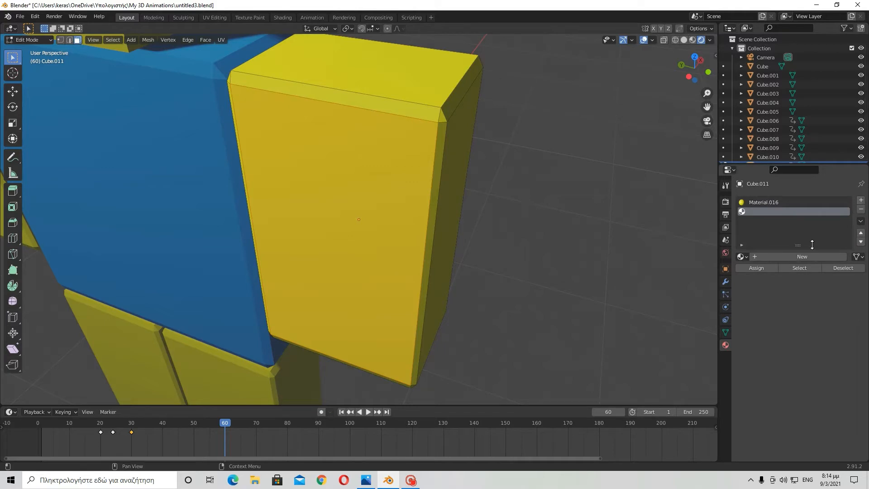
pyautogui.click(806, 256)
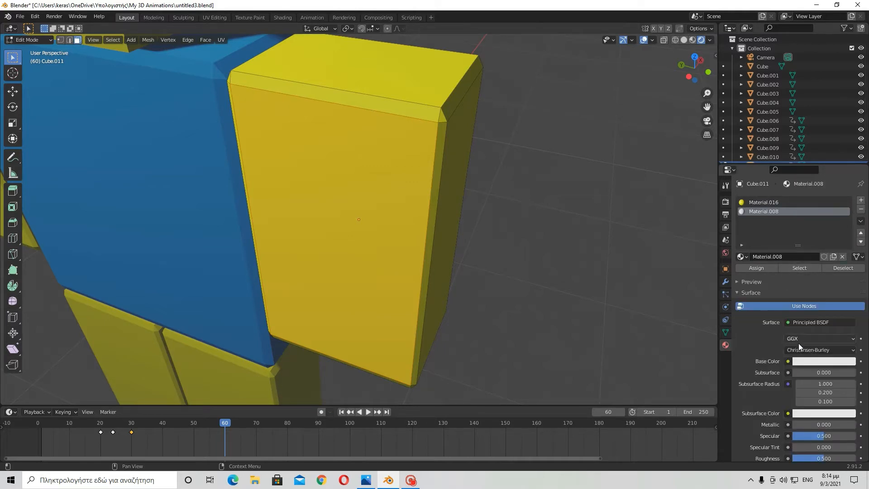
# - Set the new material's base color to pure white, trying blue and red along the way
pyautogui.click(812, 361)
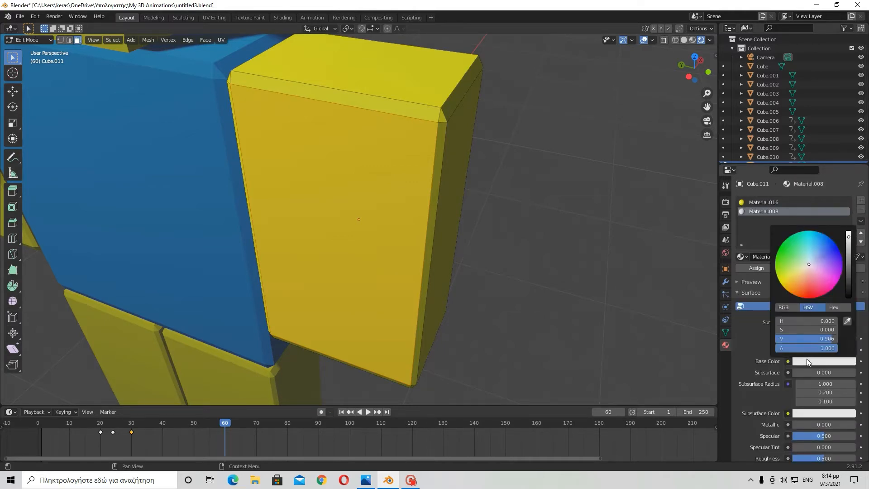
pyautogui.moveTo(811, 338); pyautogui.dragTo(837, 339)
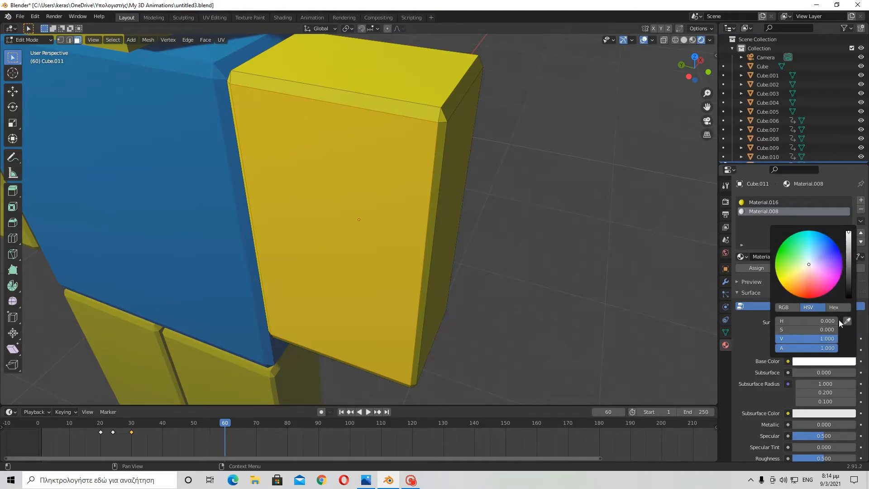
pyautogui.moveTo(822, 254)
pyautogui.mouseDown()
pyautogui.moveTo(832, 239)
pyautogui.moveTo(824, 234)
pyautogui.mouseUp()
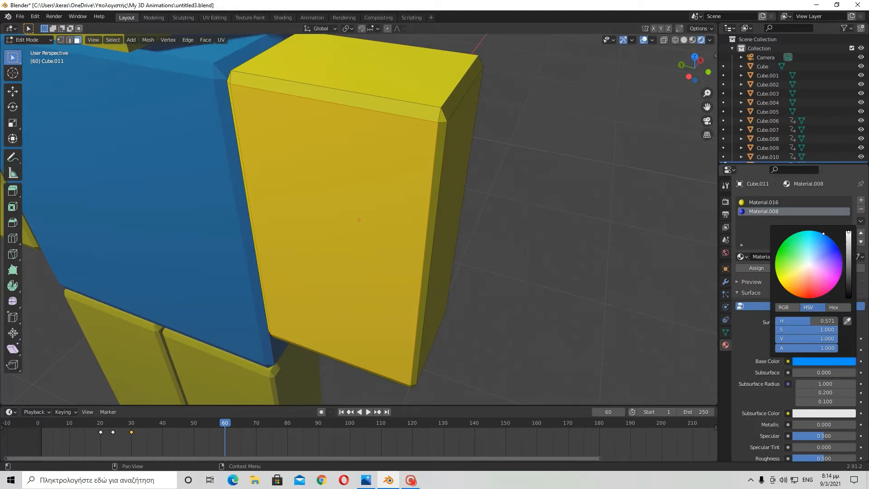
pyautogui.moveTo(817, 320); pyautogui.dragTo(777, 321)
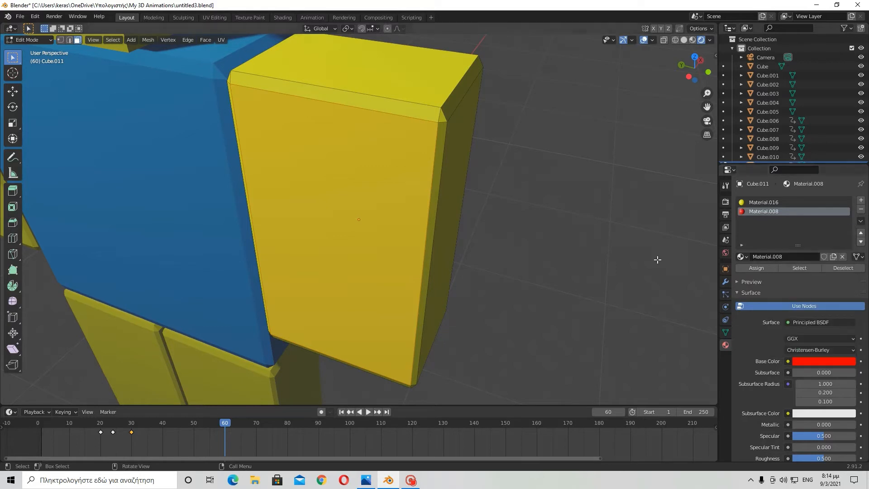
pyautogui.click(817, 363)
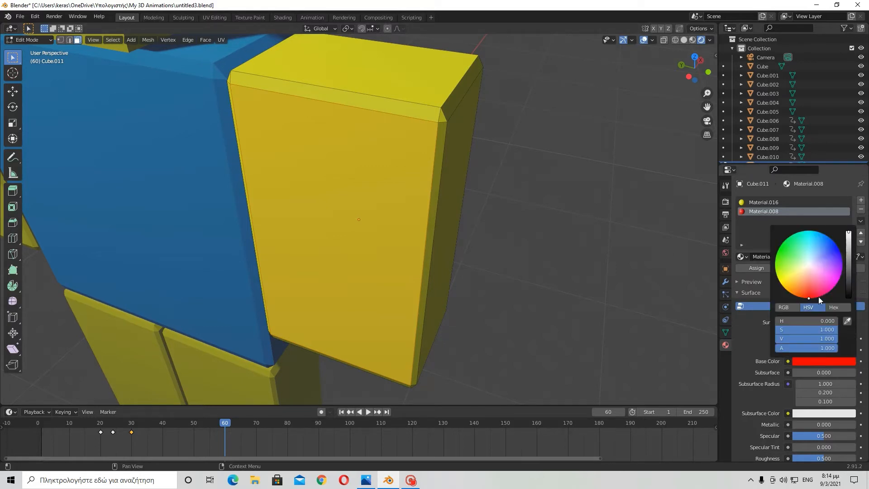
pyautogui.moveTo(828, 335); pyautogui.dragTo(784, 335)
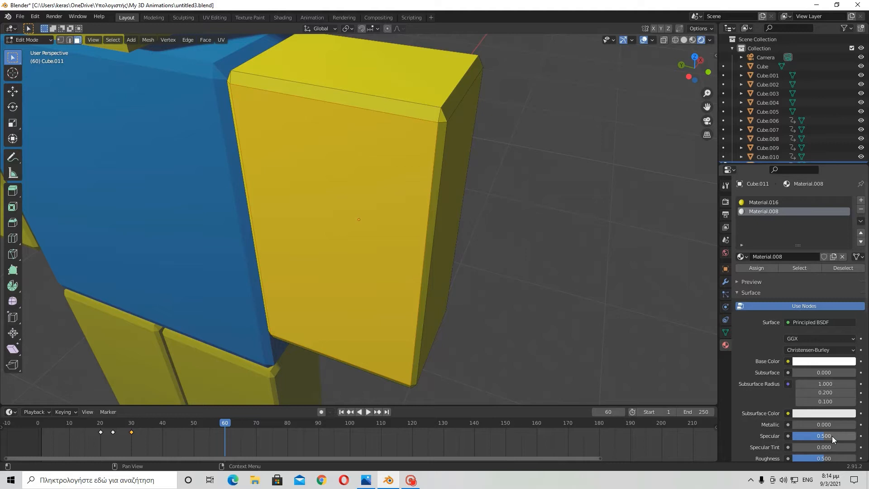
# - Set the new material's specular to 0 and assign it to the selected outer faces of the arm
pyautogui.moveTo(693, 311); pyautogui.dragTo(656, 301, button='middle')
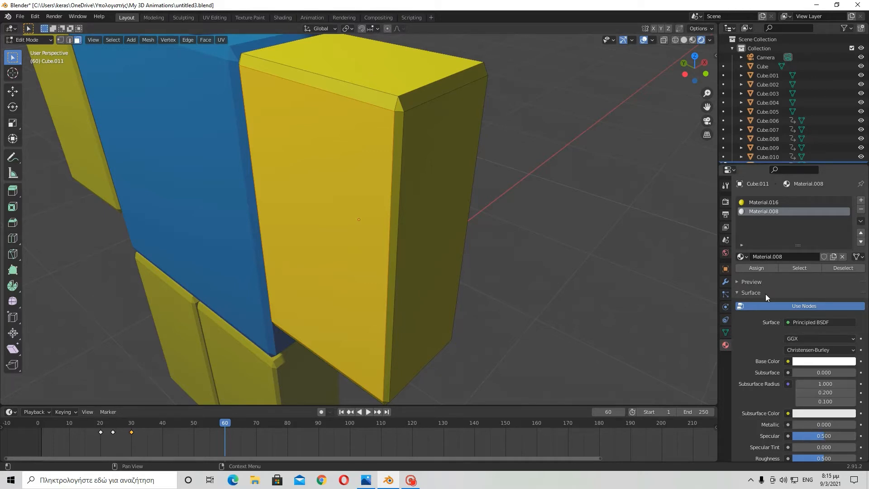
pyautogui.moveTo(836, 439); pyautogui.dragTo(793, 437)
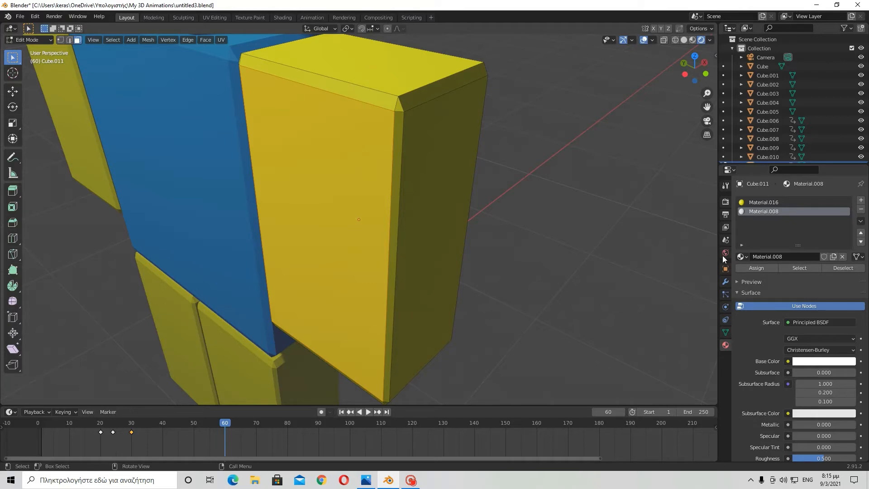
pyautogui.click(746, 267)
# - Inspect the arm's newly colored faces from several angles, selecting and deselecting faces
pyautogui.moveTo(547, 213); pyautogui.dragTo(516, 198, button='middle')
pyautogui.click(429, 170)
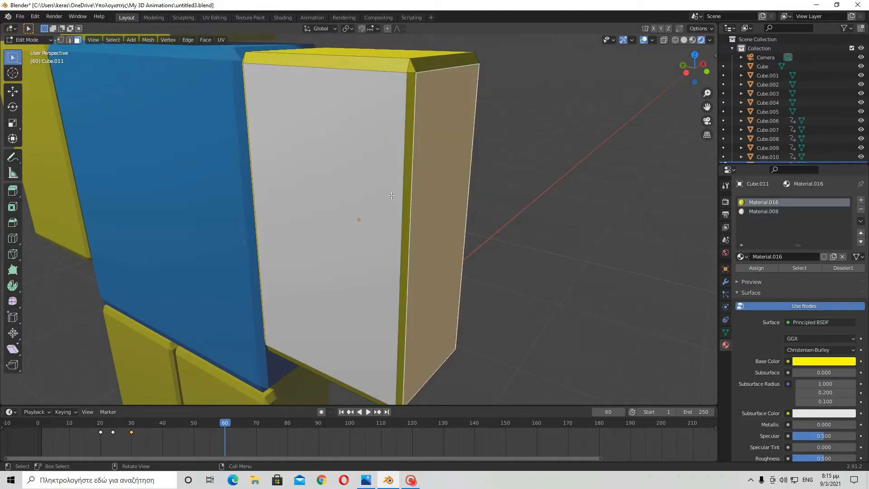
pyautogui.moveTo(342, 145); pyautogui.dragTo(417, 176, button='middle')
pyautogui.click(409, 134)
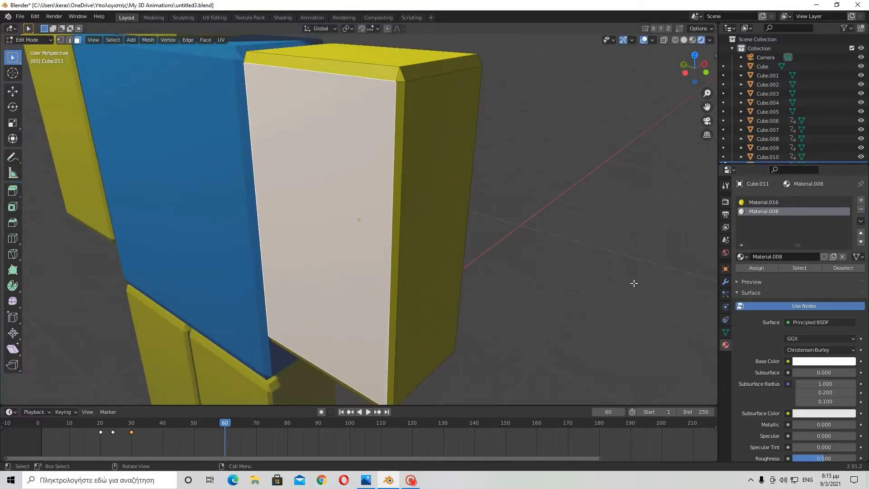
pyautogui.moveTo(590, 272); pyautogui.dragTo(641, 295, button='middle')
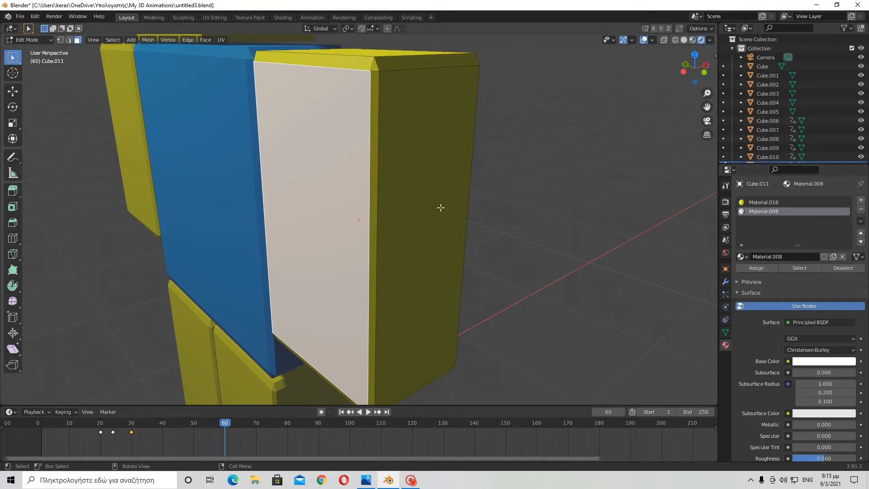
pyautogui.click(521, 304)
pyautogui.moveTo(696, 303); pyautogui.dragTo(752, 353, button='middle')
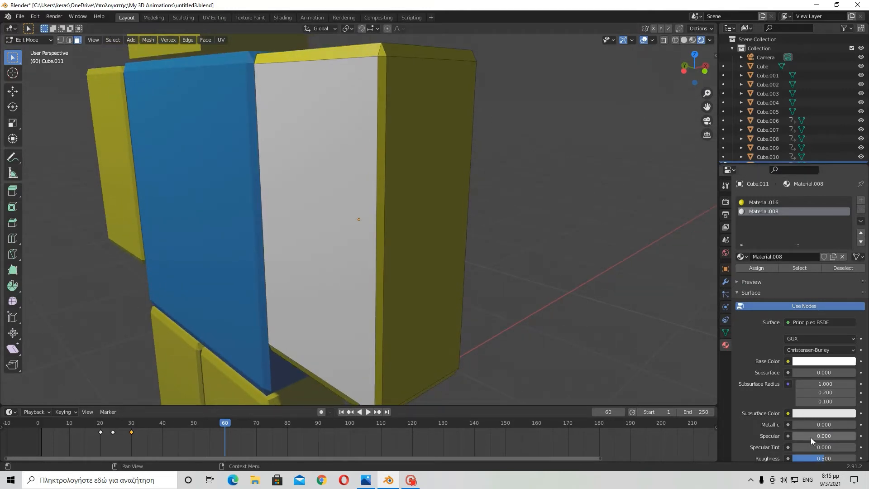
# - Leave Edit Mode and return to Object Mode
pyautogui.moveTo(812, 439); pyautogui.dragTo(793, 437)
pyautogui.scroll(-2, 636, 295)
pyautogui.scroll(-2, 798, 125)
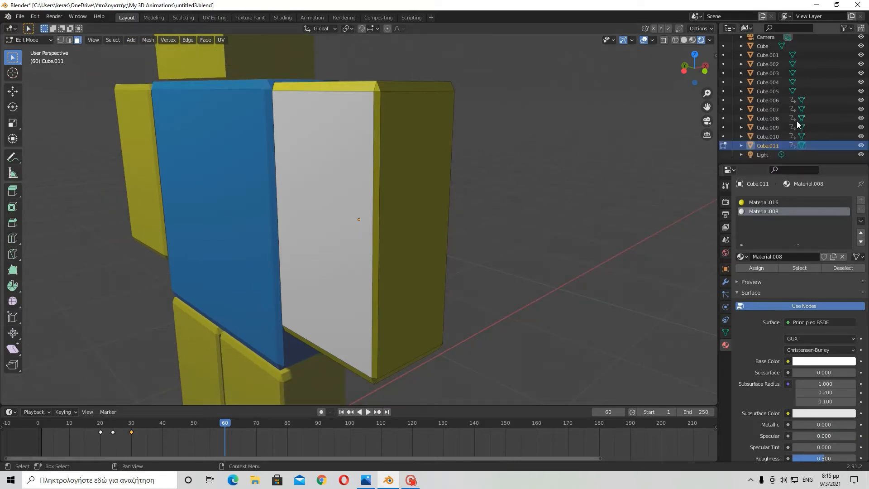
pyautogui.click(756, 154)
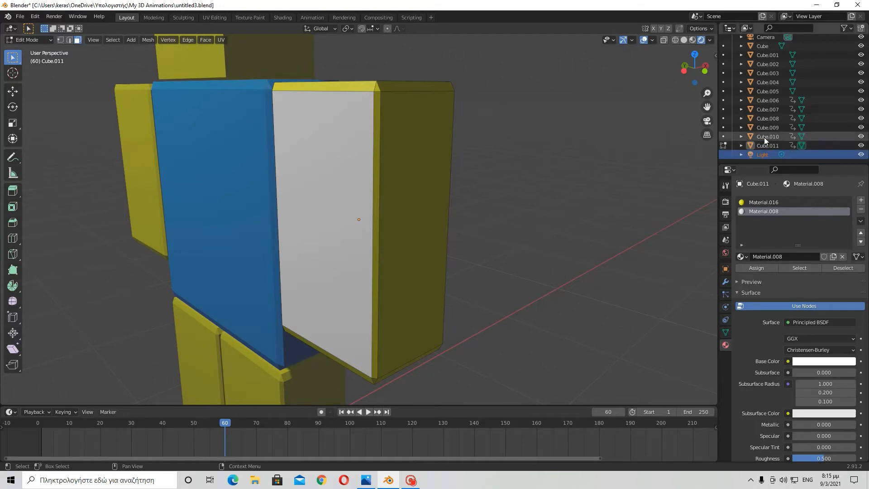
pyautogui.click(35, 39)
pyautogui.click(31, 47)
# - Select the scene light and set its power to 100000 W
pyautogui.scroll(-4, 208, 111)
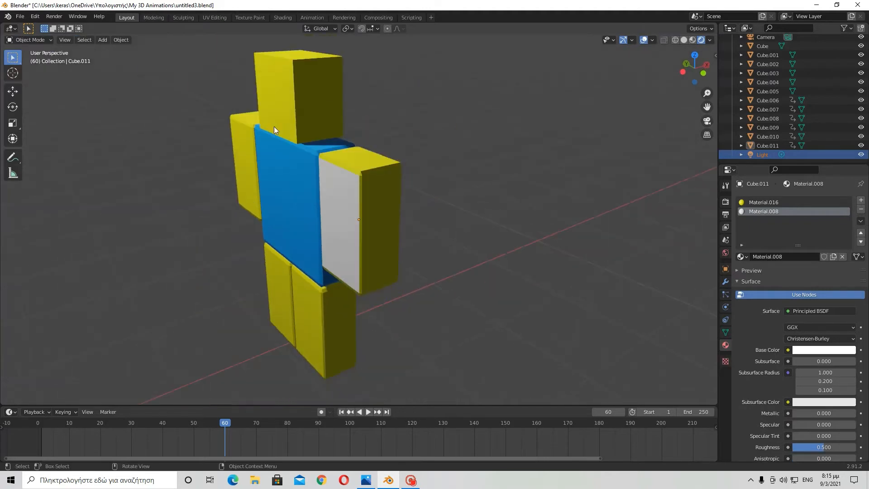
pyautogui.scroll(-2, 275, 130)
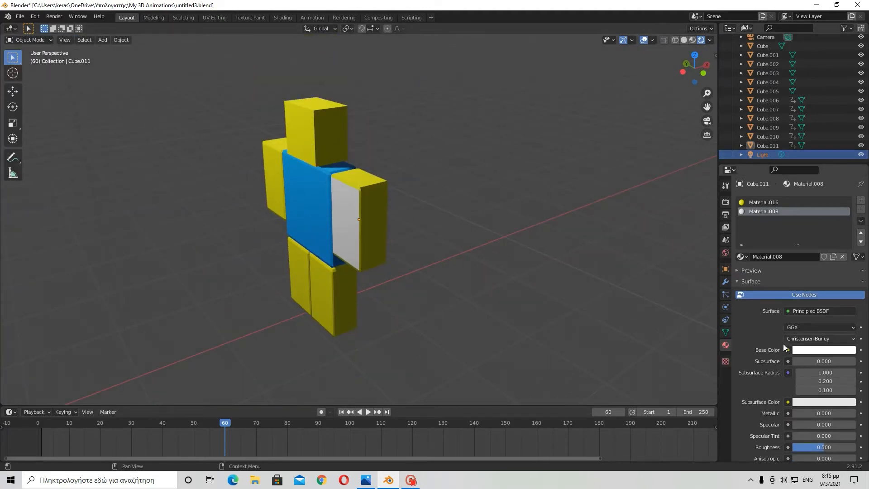
pyautogui.click(763, 155)
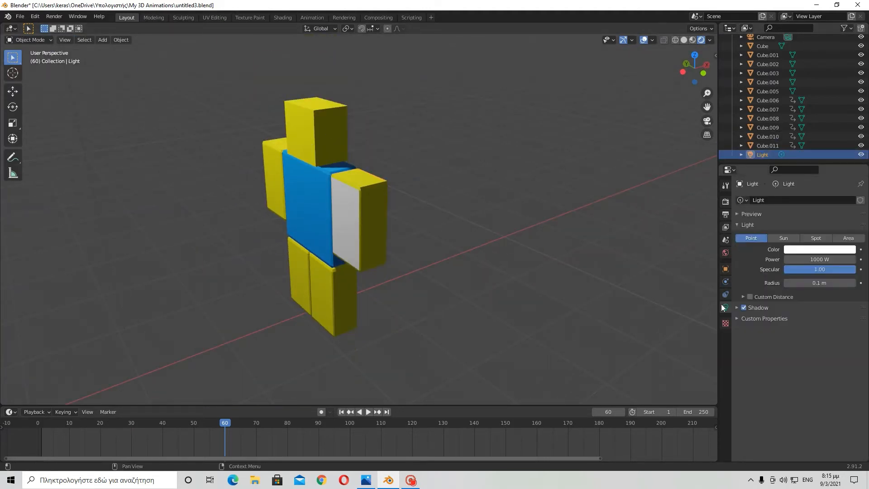
pyautogui.scroll(-3, 473, 192)
pyautogui.scroll(-3, 275, 120)
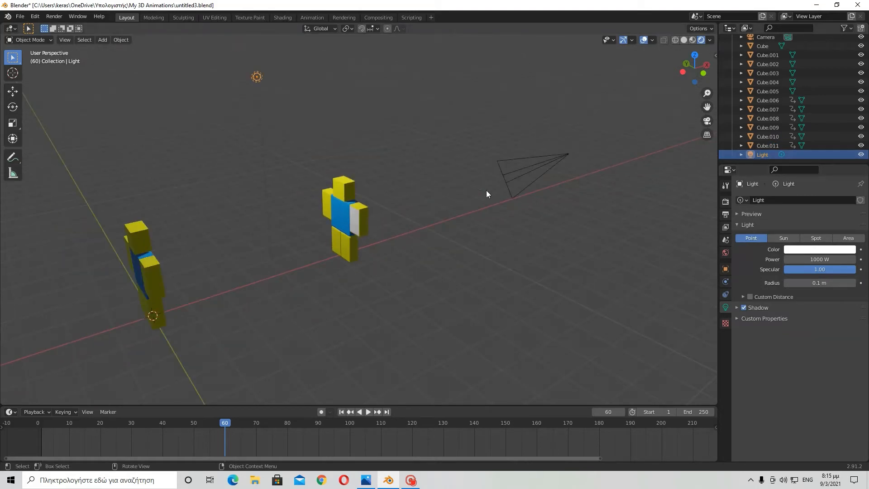
pyautogui.scroll(3, 487, 190)
pyautogui.click(802, 260)
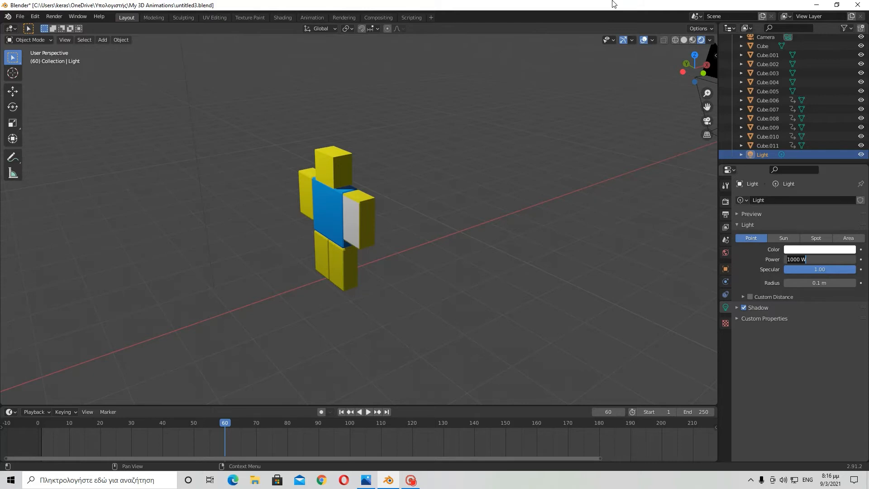
pyautogui.press('Home')
pyautogui.press('Return')
# - Select the right arm and set its material's specular to 0.298
pyautogui.scroll(10, 417, 148)
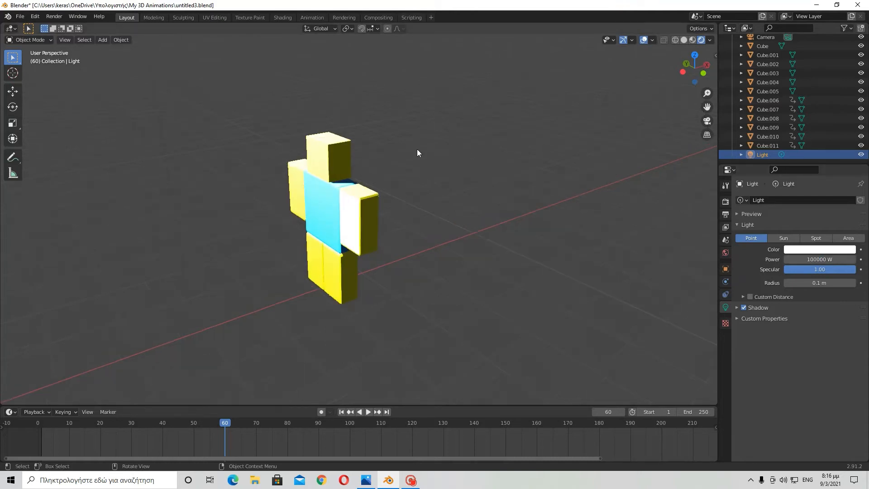
pyautogui.moveTo(407, 121); pyautogui.dragTo(369, 201, button='middle')
pyautogui.click(376, 202)
pyautogui.scroll(5, 383, 203)
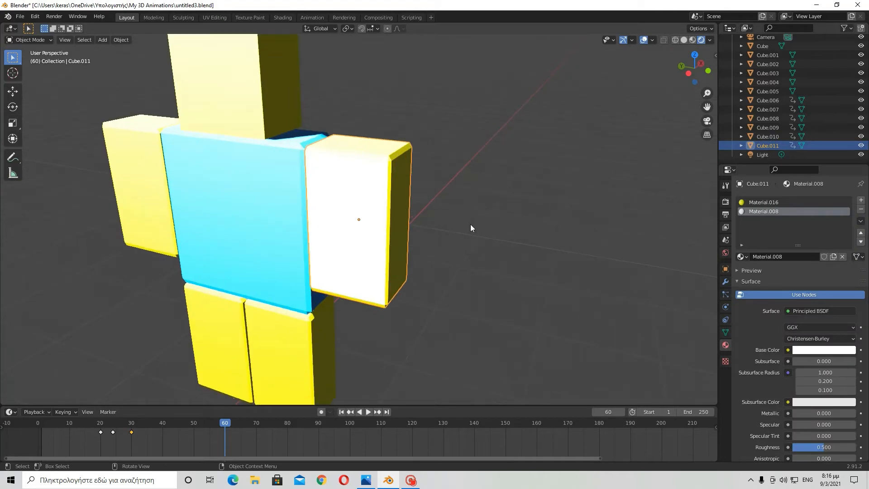
pyautogui.moveTo(470, 224); pyautogui.dragTo(506, 172, button='middle')
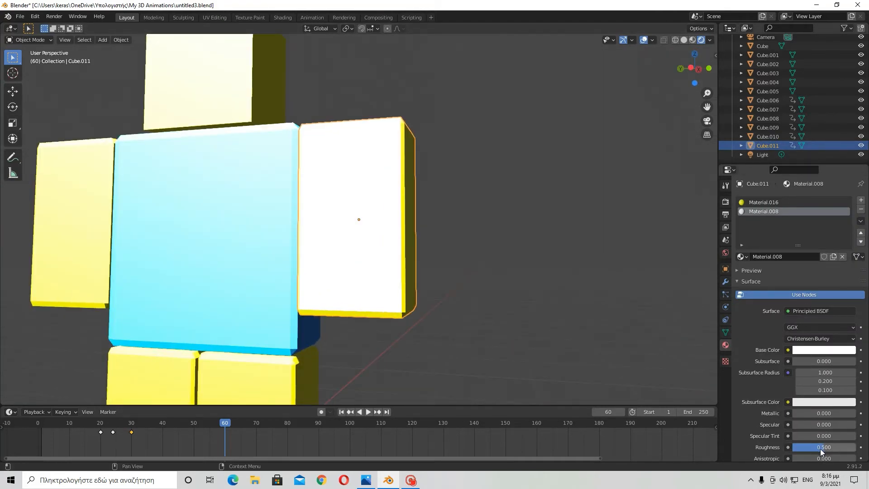
pyautogui.moveTo(809, 425); pyautogui.dragTo(828, 425)
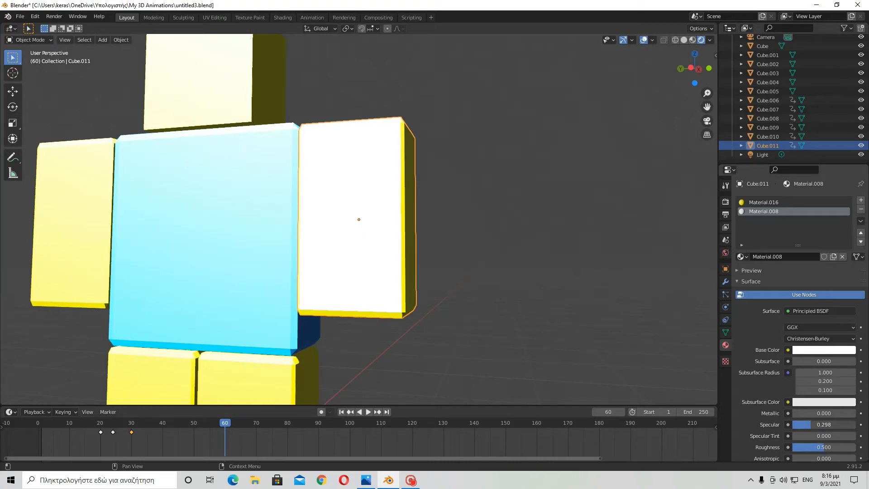
# - Select the light and set its power to 10000 W
pyautogui.click(762, 155)
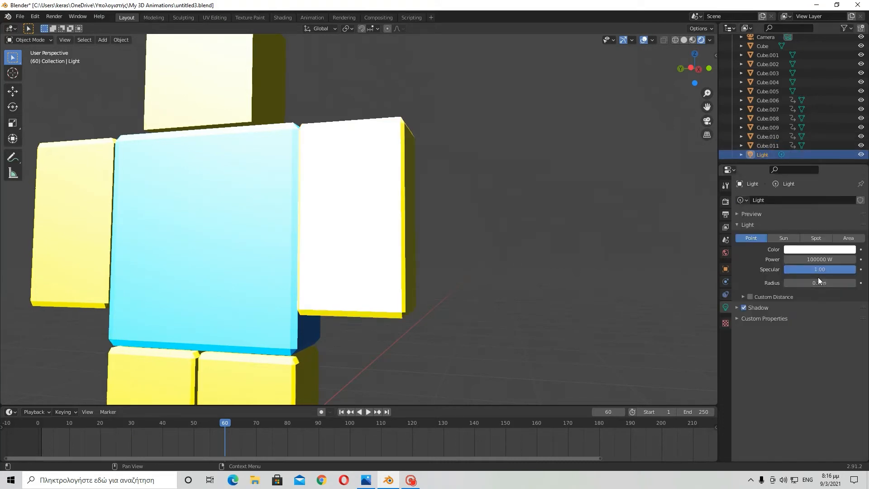
pyautogui.click(823, 260)
pyautogui.click(797, 259)
pyautogui.press('Return')
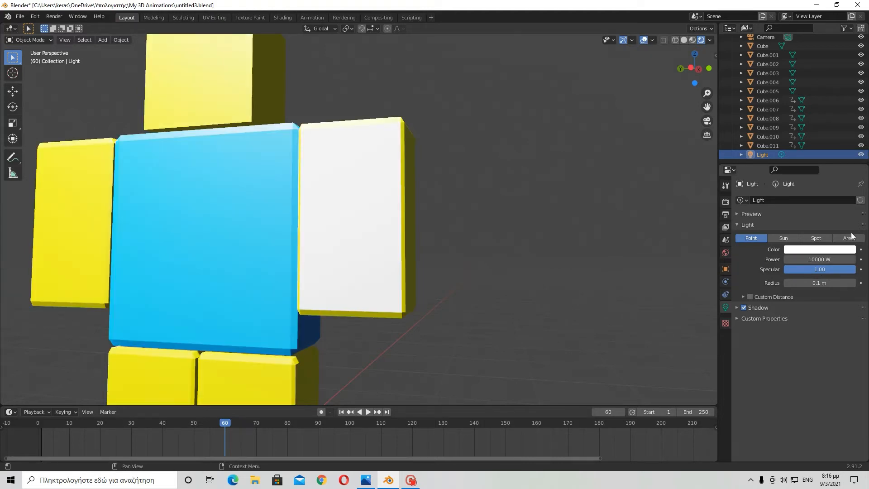
# - Select the right arm and set its material's specular to 1
pyautogui.moveTo(391, 242); pyautogui.dragTo(391, 248, button='middle')
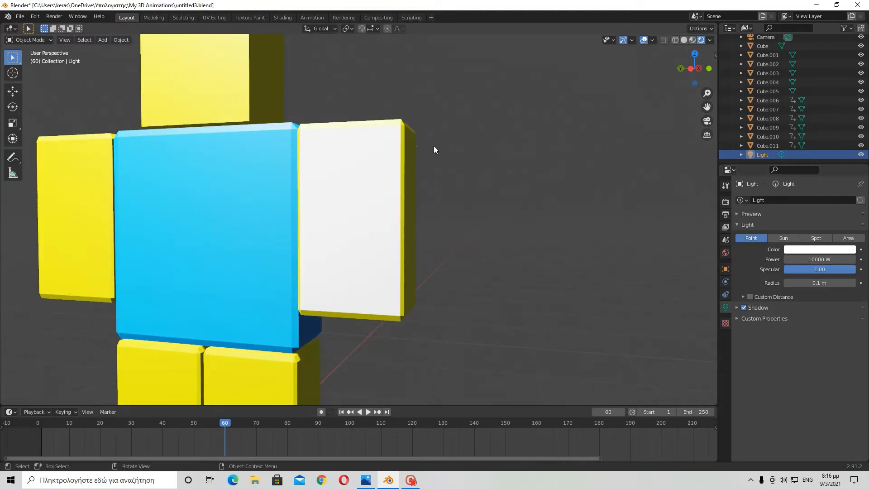
pyautogui.click(759, 145)
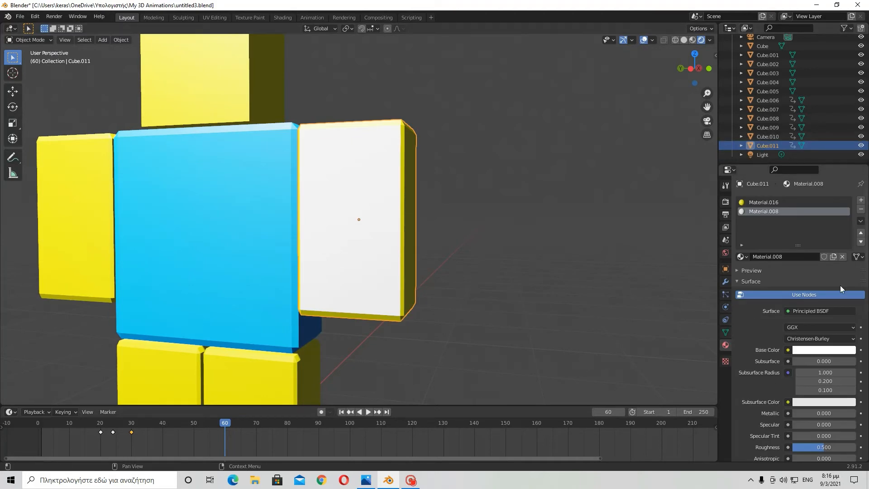
pyautogui.click(821, 350)
pyautogui.moveTo(814, 426); pyautogui.dragTo(857, 425)
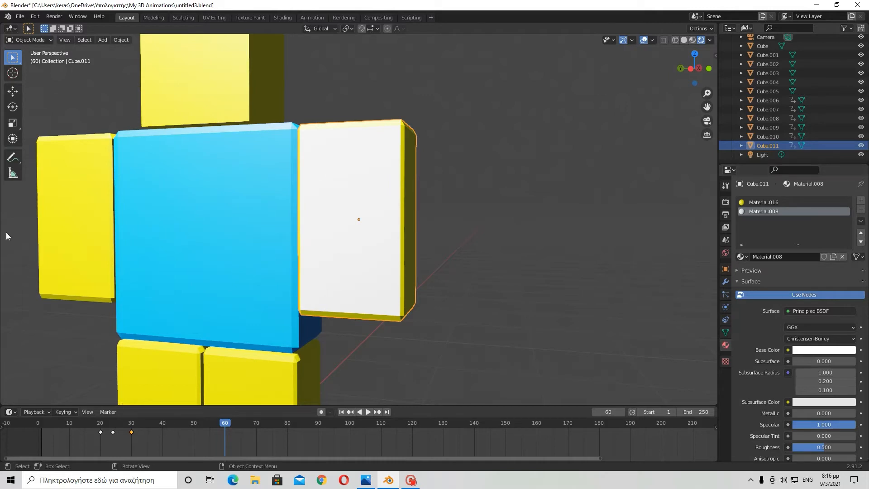
# - Set the arm material's specular back to 0
pyautogui.scroll(1, 363, 190)
pyautogui.moveTo(363, 189); pyautogui.dragTo(340, 81, button='middle')
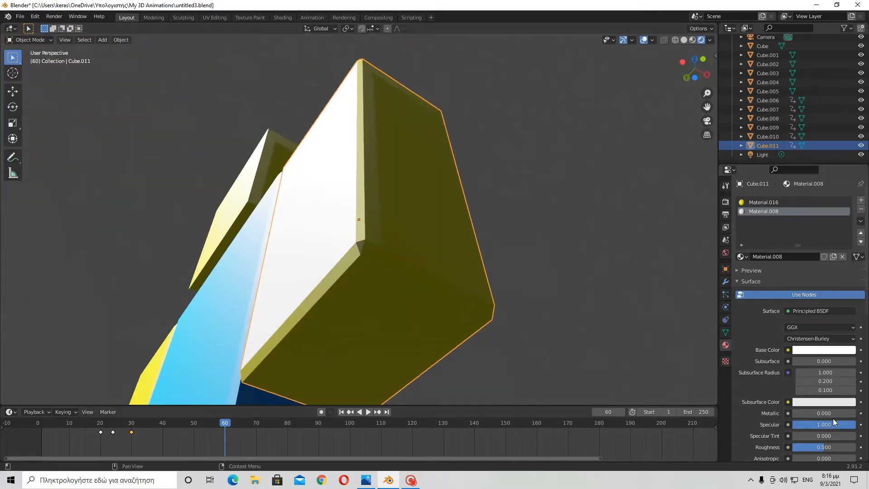
pyautogui.moveTo(835, 421); pyautogui.dragTo(790, 424)
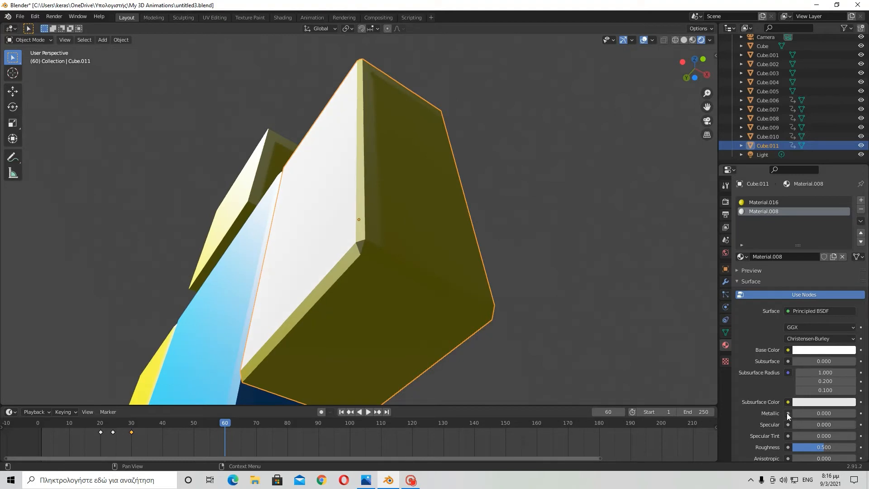
# - Select the light and set its power to 1000 W
pyautogui.moveTo(642, 265); pyautogui.dragTo(693, 362, button='middle')
pyautogui.scroll(-5, 453, 192)
pyautogui.scroll(4, 454, 195)
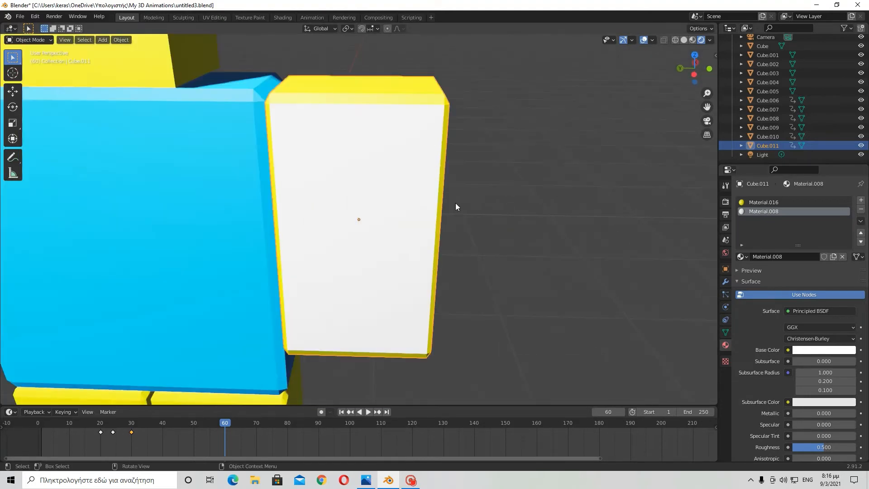
pyautogui.scroll(-3, 456, 199)
pyautogui.click(765, 155)
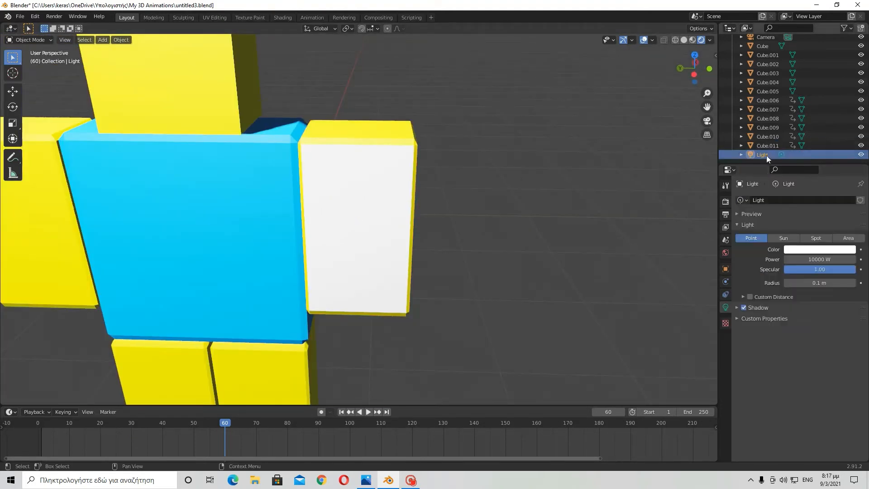
pyautogui.doubleClick(821, 259)
pyautogui.click(794, 259)
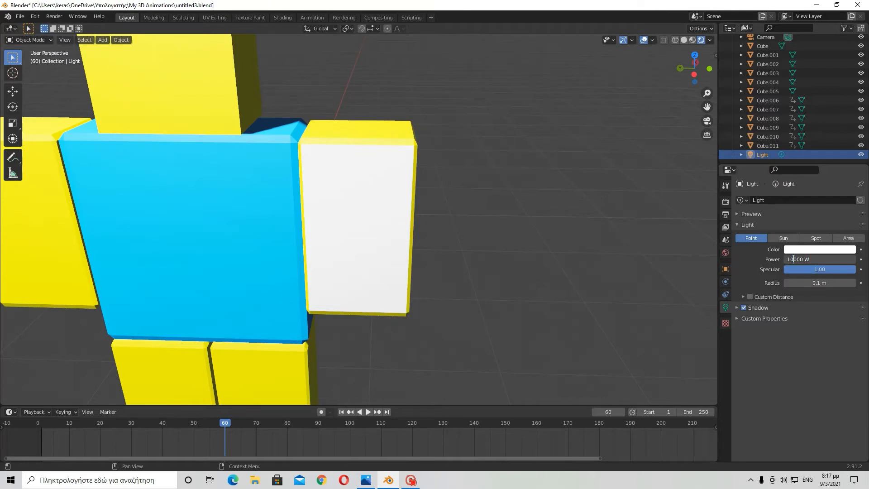
pyautogui.press('Return')
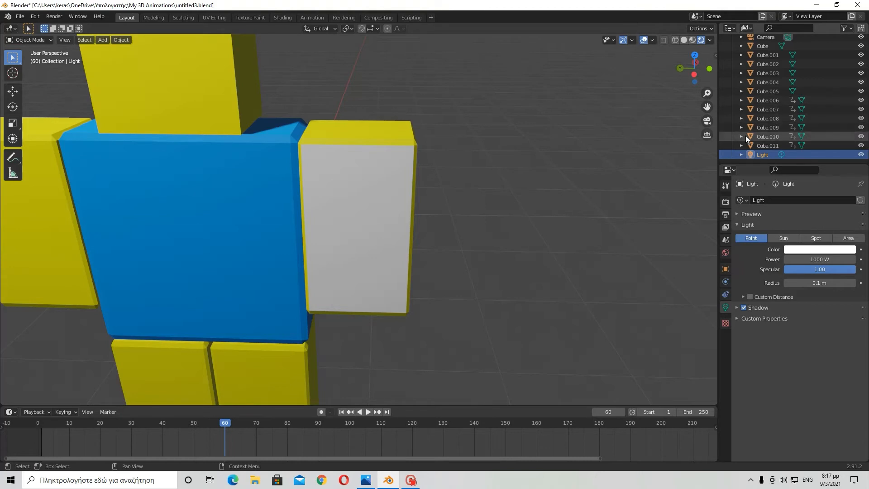
# - Select the right arm, open its material settings and enter Edit Mode
pyautogui.click(382, 199)
pyautogui.click(726, 345)
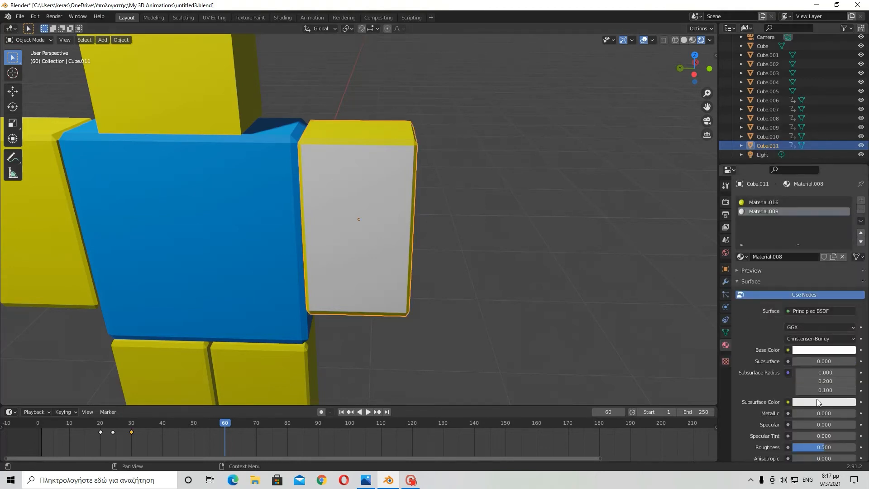
pyautogui.moveTo(815, 425); pyautogui.dragTo(793, 424)
pyautogui.scroll(2, 510, 214)
pyautogui.moveTo(509, 213); pyautogui.dragTo(435, 211, button='middle')
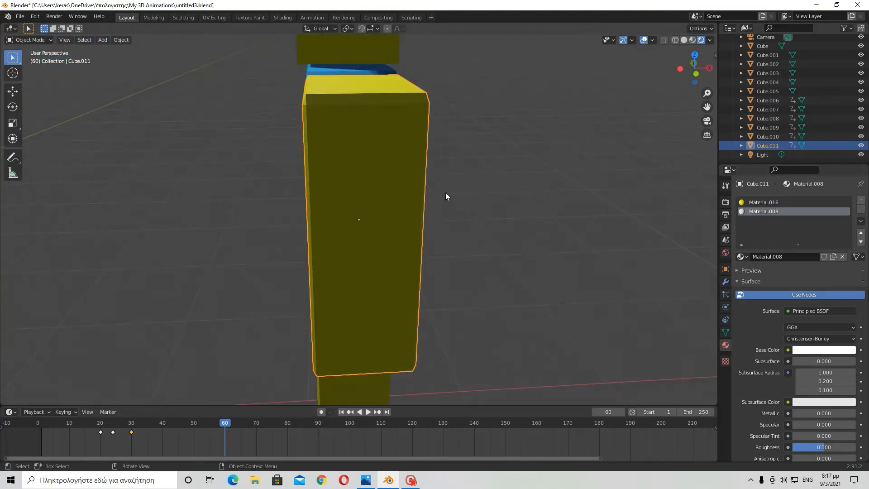
pyautogui.moveTo(653, 203); pyautogui.dragTo(429, 156, button='middle')
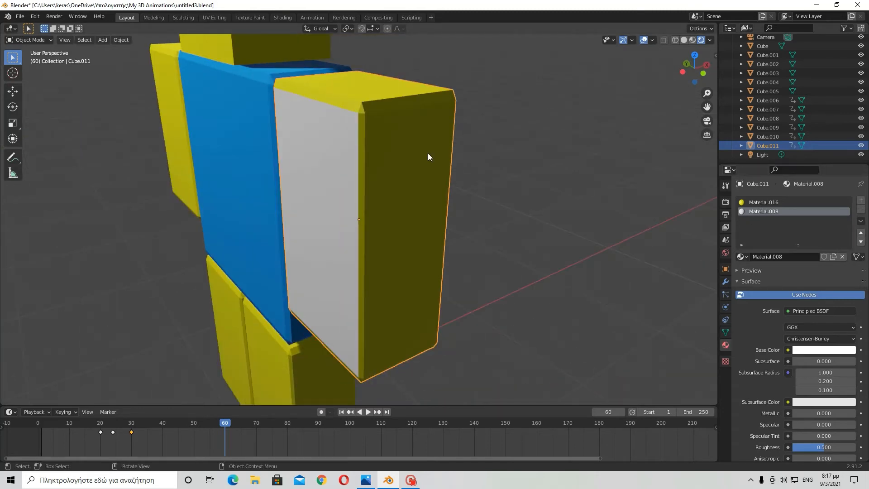
pyautogui.press('Tab')
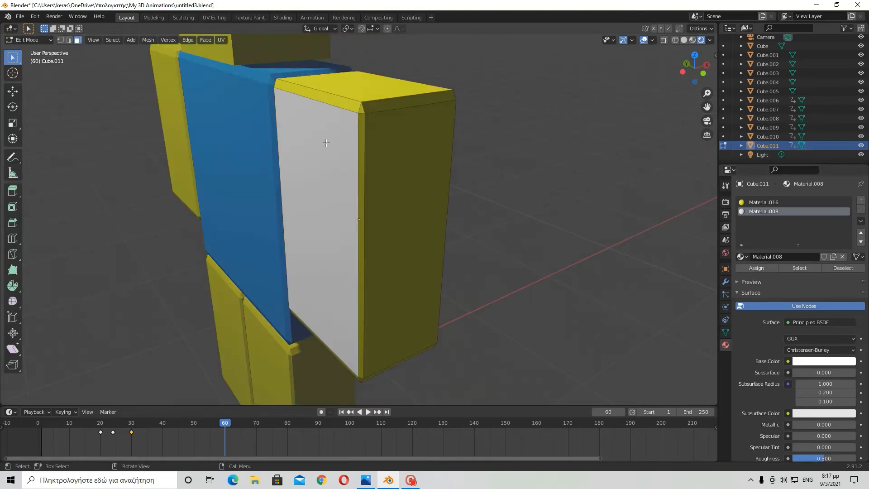
# - Select the arm's outer face, add a new material slot with a new material and reset its specular to 0
pyautogui.moveTo(431, 185); pyautogui.dragTo(353, 149, button='middle')
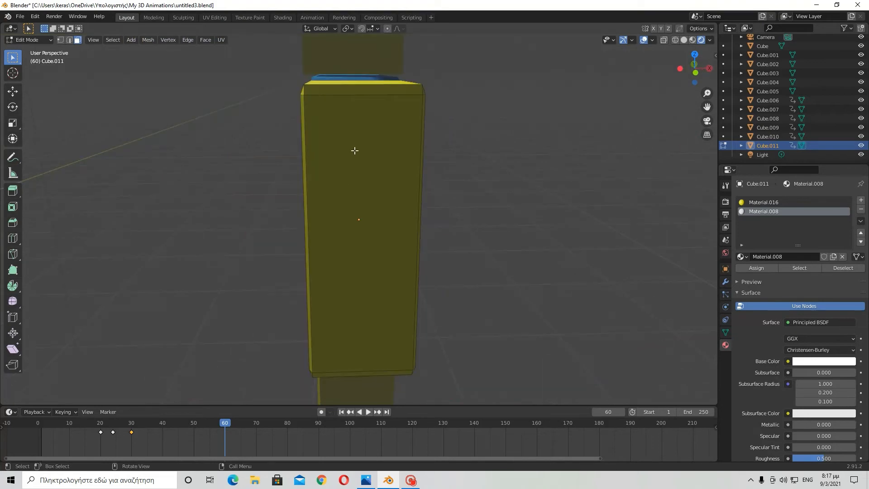
pyautogui.click(396, 250)
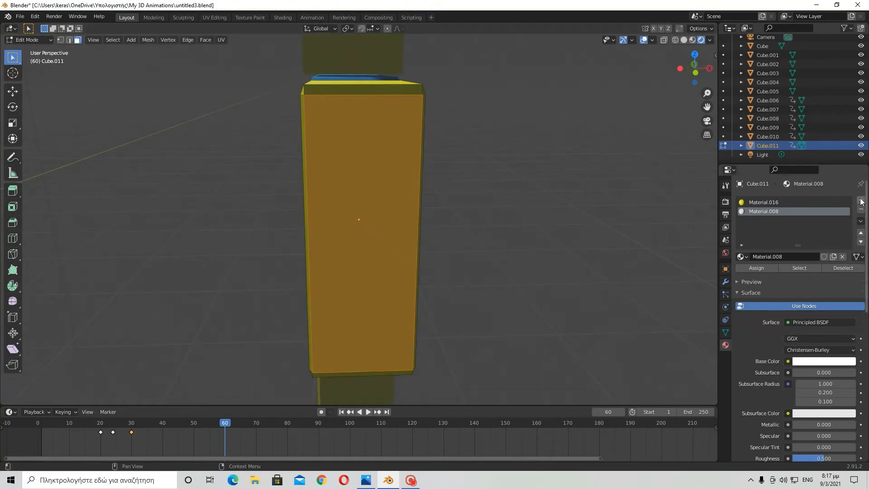
pyautogui.click(862, 200)
pyautogui.moveTo(560, 204); pyautogui.dragTo(417, 171, button='middle')
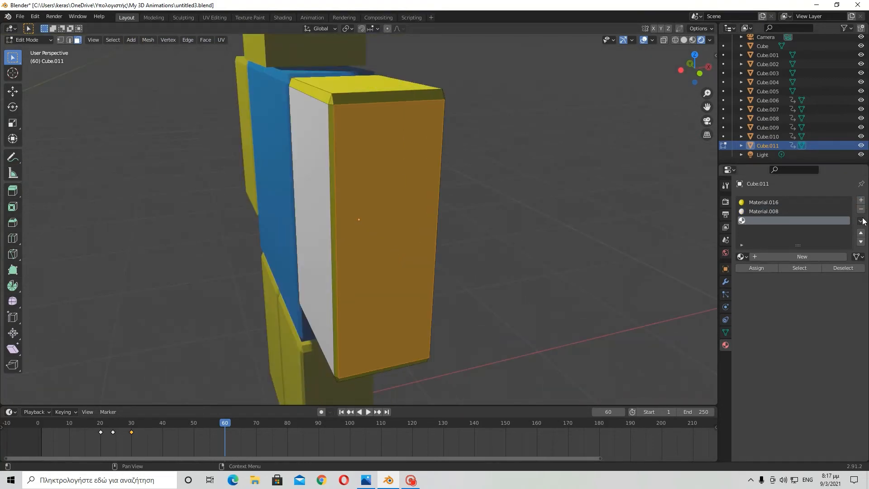
pyautogui.click(808, 257)
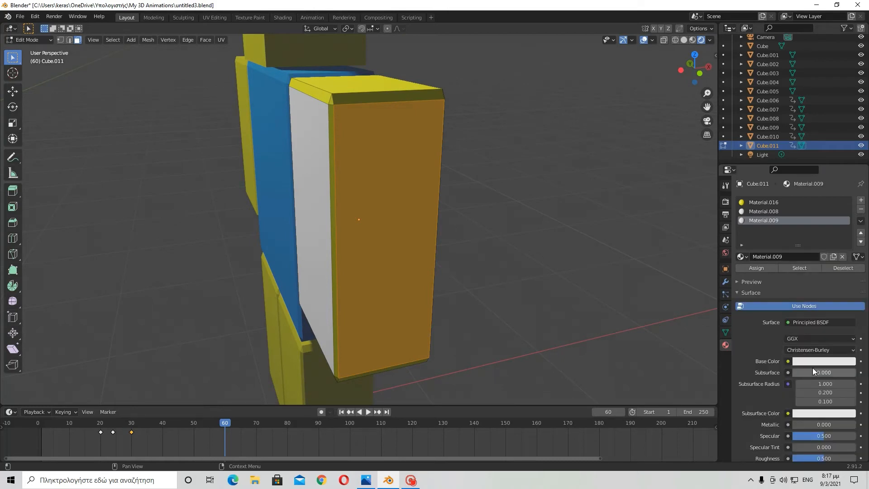
pyautogui.press('BackSpace')
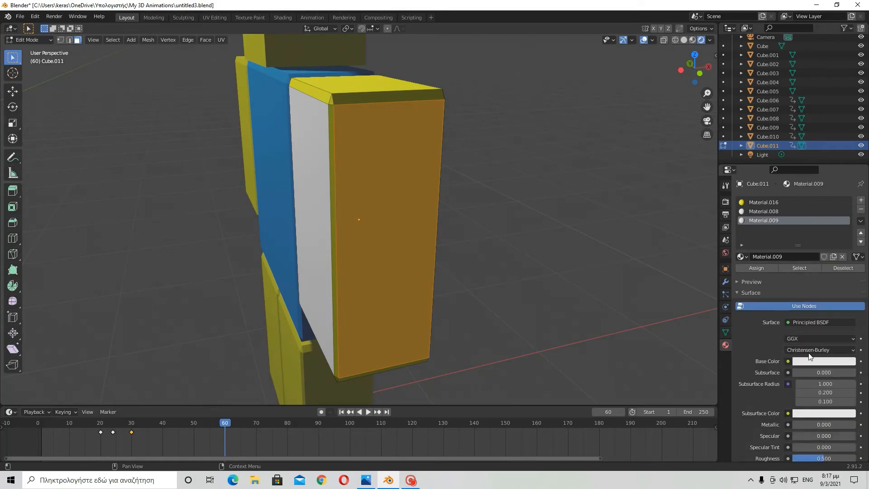
# - Set the new material's base color to black and assign it to the selected face
pyautogui.click(817, 362)
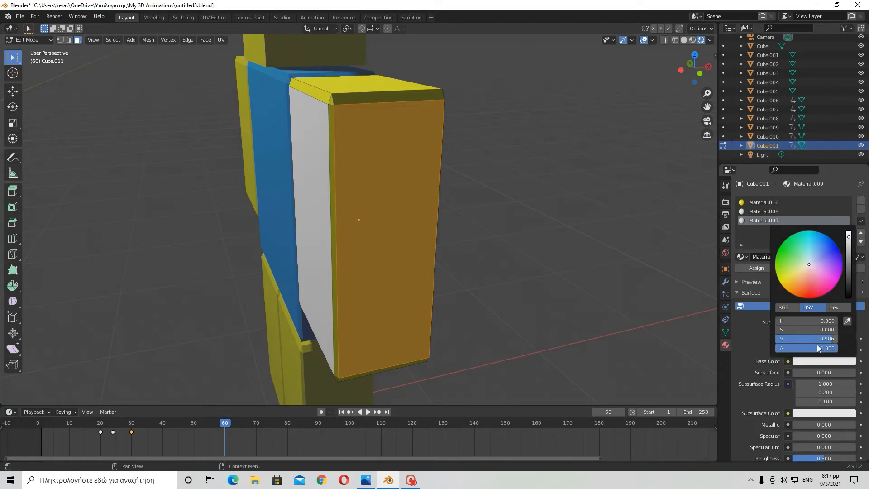
pyautogui.moveTo(822, 339); pyautogui.dragTo(788, 339)
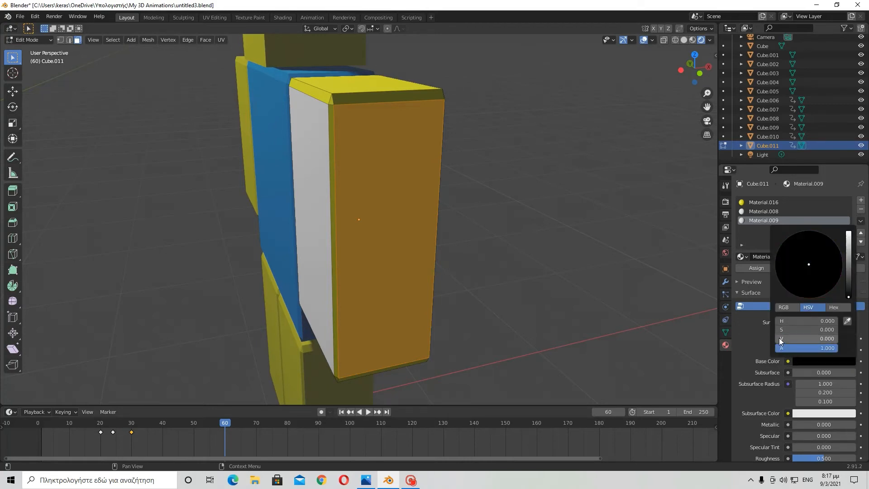
pyautogui.moveTo(474, 246); pyautogui.dragTo(423, 230, button='middle')
pyautogui.click(815, 360)
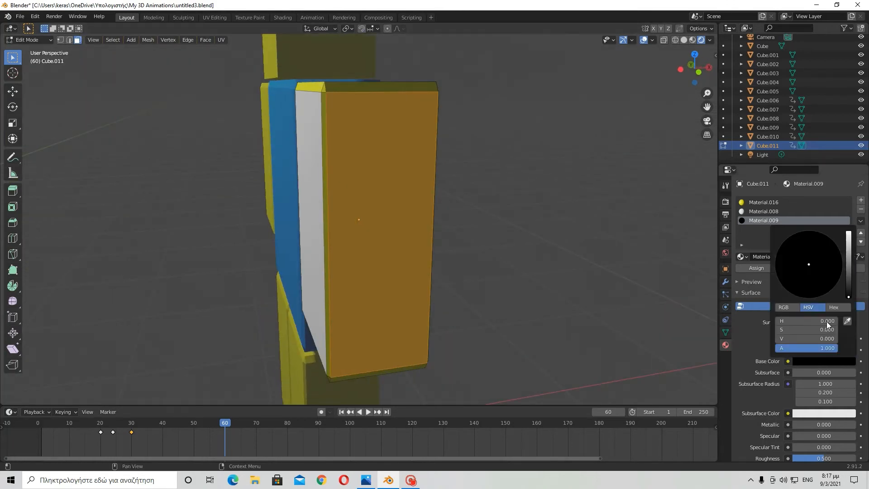
pyautogui.click(759, 267)
# - Select the arm's front face and assign the white Material.008 to it
pyautogui.moveTo(526, 198); pyautogui.dragTo(392, 186, button='middle')
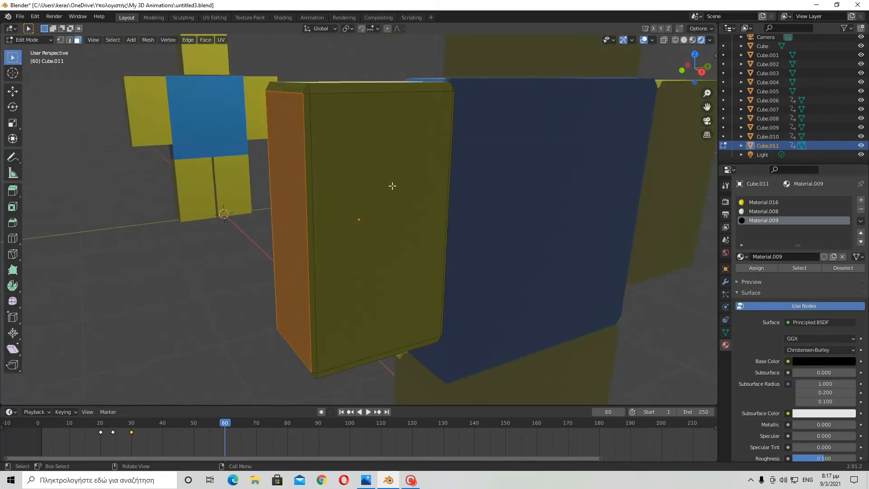
pyautogui.click(399, 188)
pyautogui.moveTo(465, 194); pyautogui.dragTo(430, 203, button='middle')
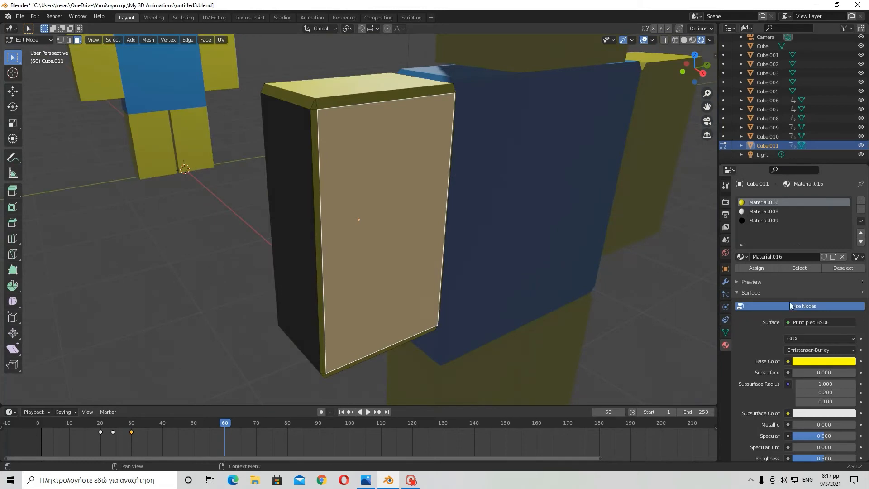
pyautogui.click(763, 212)
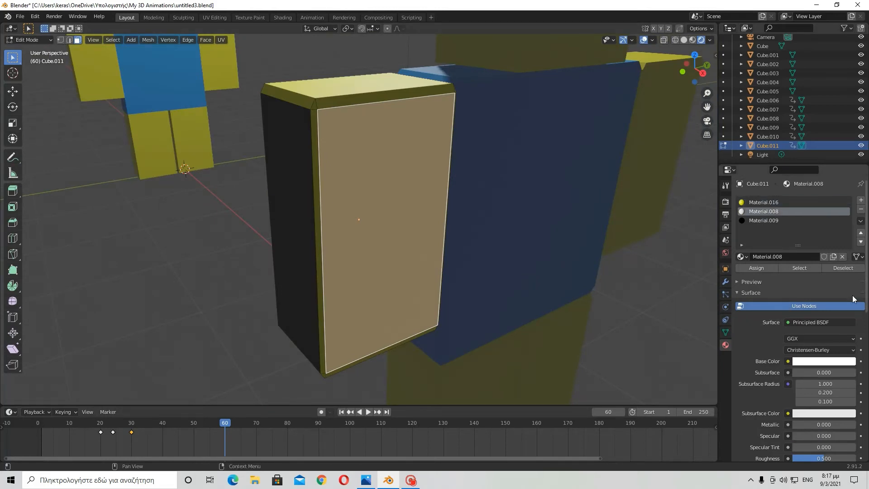
pyautogui.moveTo(557, 196)
pyautogui.mouseDown(button='middle')
pyautogui.moveTo(666, 186)
pyautogui.moveTo(621, 194)
pyautogui.moveTo(562, 183)
pyautogui.mouseUp(button='middle')
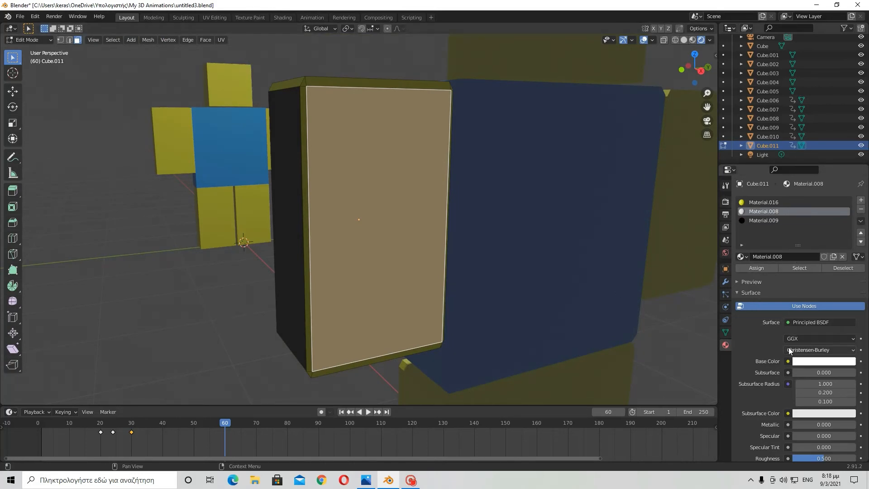
pyautogui.click(765, 269)
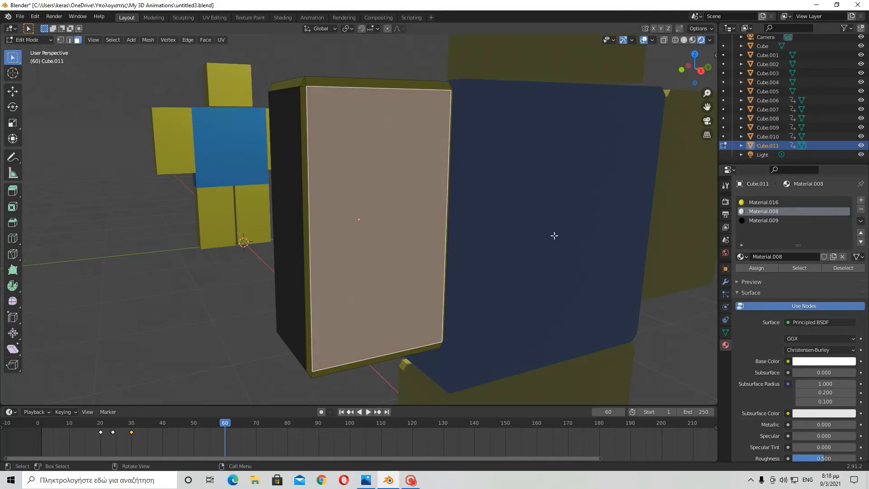
# - Select the arm's top face and assign the black Material.009 to it
pyautogui.moveTo(563, 224); pyautogui.dragTo(616, 114, button='middle')
pyautogui.click(388, 227)
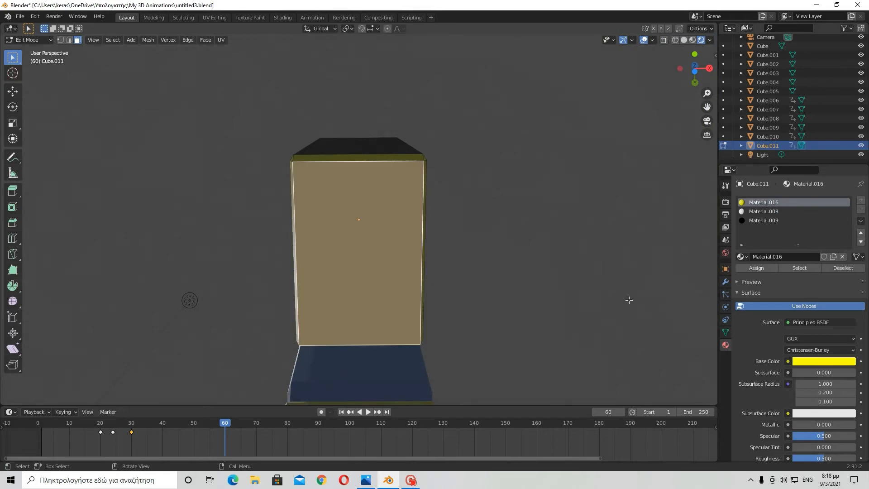
pyautogui.click(758, 214)
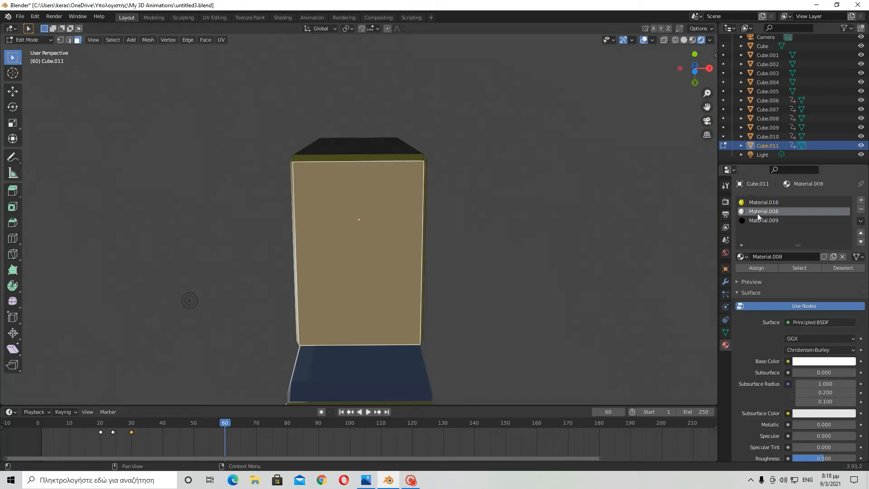
pyautogui.moveTo(561, 231); pyautogui.dragTo(365, 163, button='middle')
pyautogui.click(365, 163)
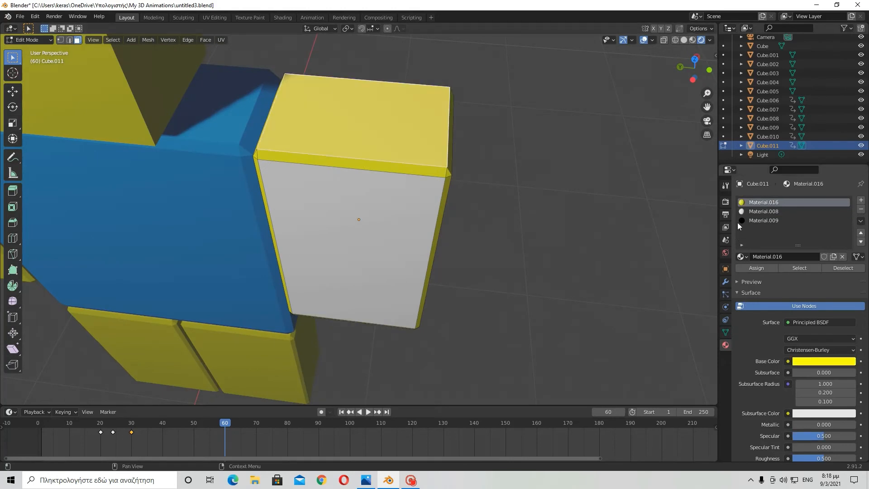
pyautogui.click(764, 220)
pyautogui.click(752, 267)
# - Select the bevelled edge faces at the arm's top corner and assign the white Material.008 to them
pyautogui.moveTo(622, 267); pyautogui.dragTo(426, 155, button='middle')
pyautogui.scroll(-3, 426, 155)
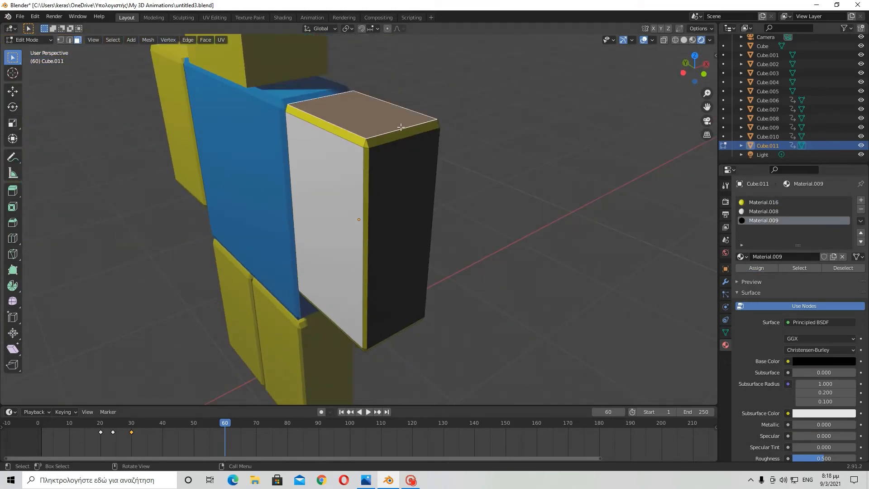
pyautogui.scroll(5, 402, 104)
pyautogui.moveTo(364, 49); pyautogui.dragTo(393, 60)
pyautogui.scroll(1, 423, 67)
pyautogui.scroll(-1, 424, 67)
pyautogui.keyDown('shift'); pyautogui.scroll(7, 423, 67); pyautogui.keyUp('shift')
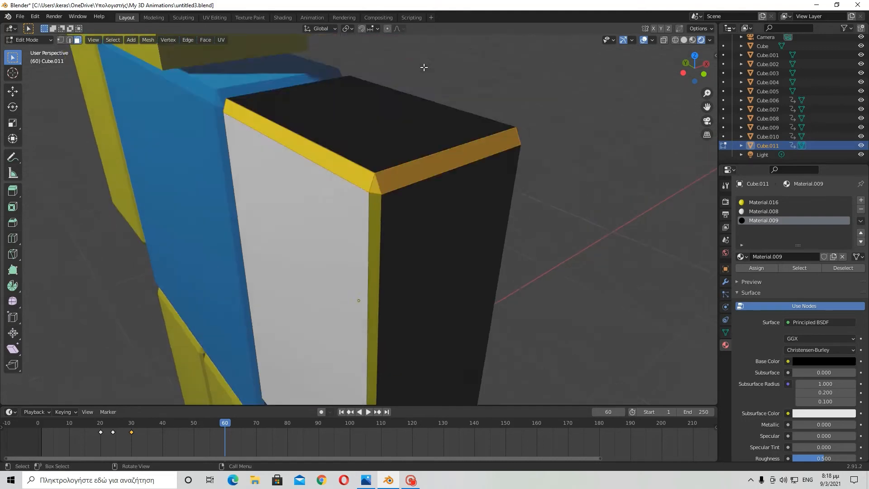
pyautogui.keyDown('shift'); pyautogui.scroll(5, 424, 67); pyautogui.keyUp('shift')
pyautogui.moveTo(487, 299); pyautogui.dragTo(410, 307, button='middle')
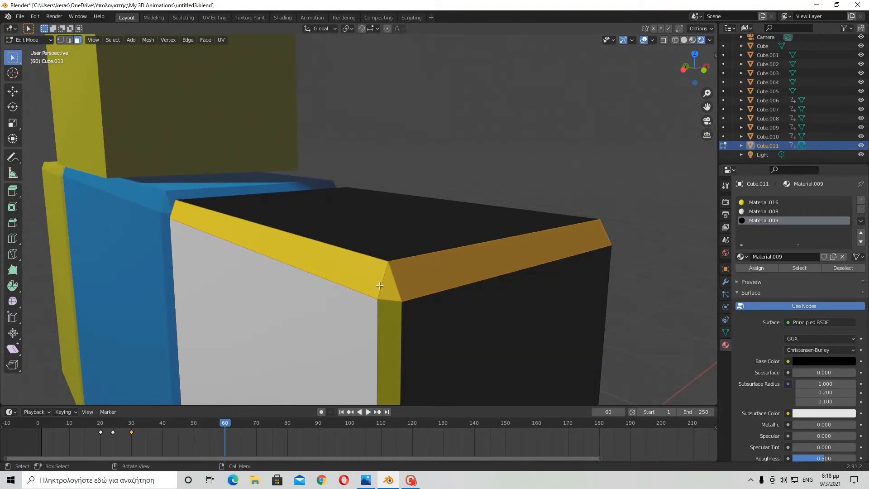
pyautogui.moveTo(379, 286); pyautogui.dragTo(399, 306)
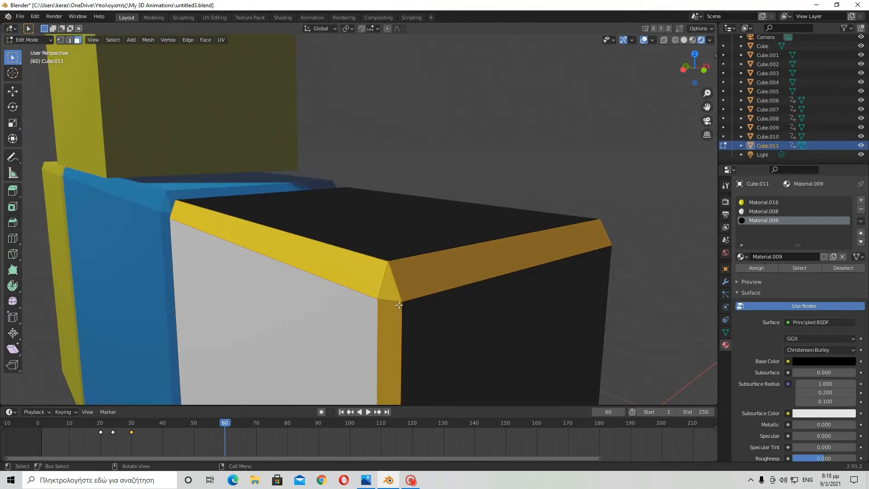
pyautogui.moveTo(408, 293); pyautogui.dragTo(406, 268, button='middle')
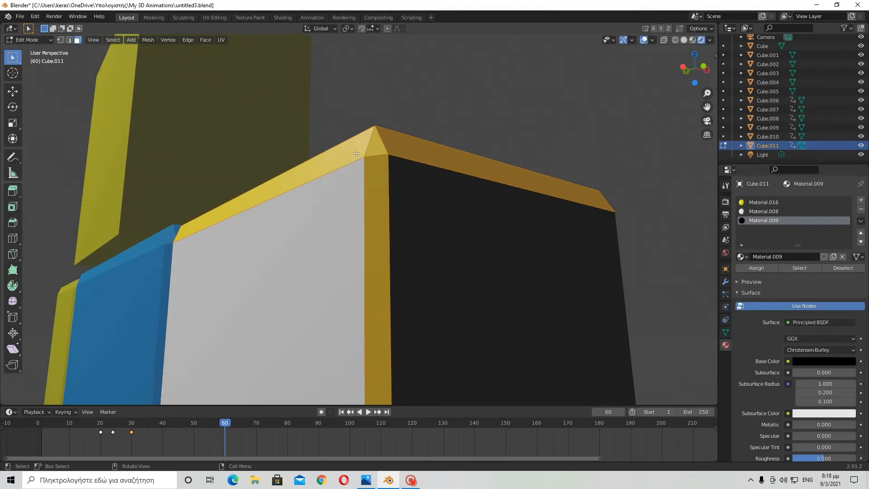
pyautogui.moveTo(373, 149); pyautogui.dragTo(643, 250, button='middle')
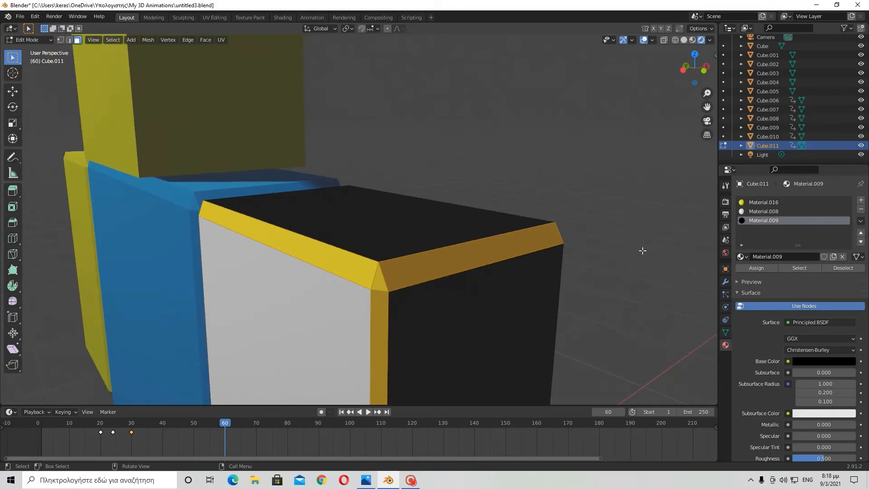
pyautogui.click(741, 211)
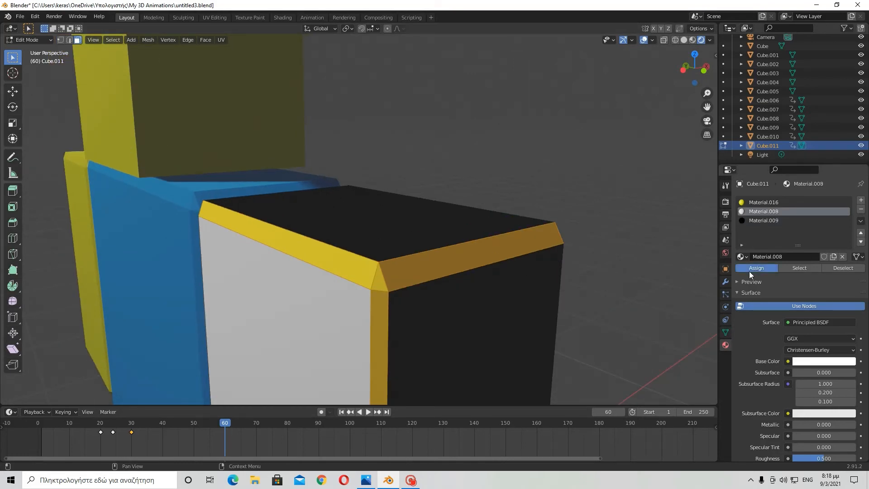
pyautogui.click(756, 268)
# - Select the bevel strips along the arm's top edges and assign the black Material.009 to them
pyautogui.click(516, 289)
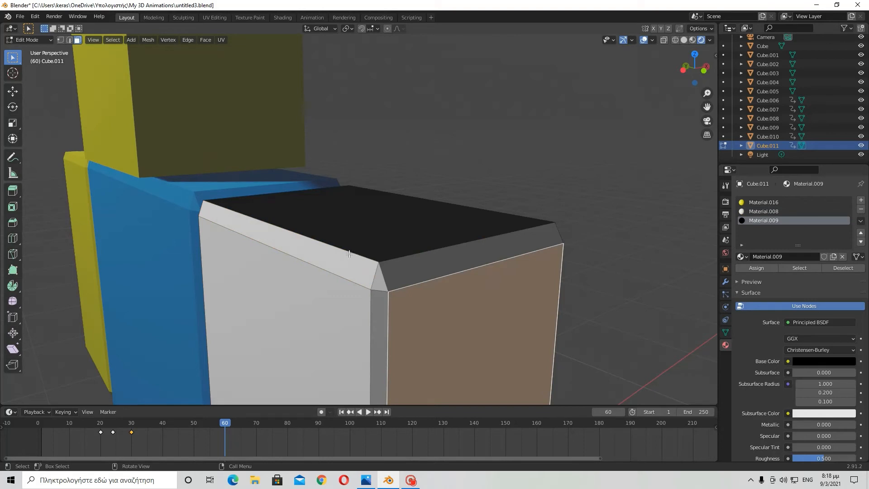
pyautogui.keyDown('alt'); pyautogui.click(392, 278); pyautogui.keyUp('alt')
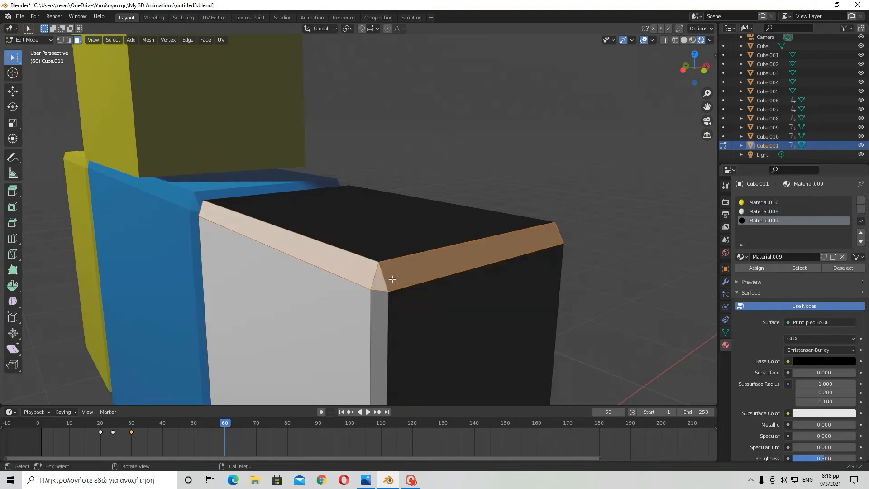
pyautogui.click(433, 270)
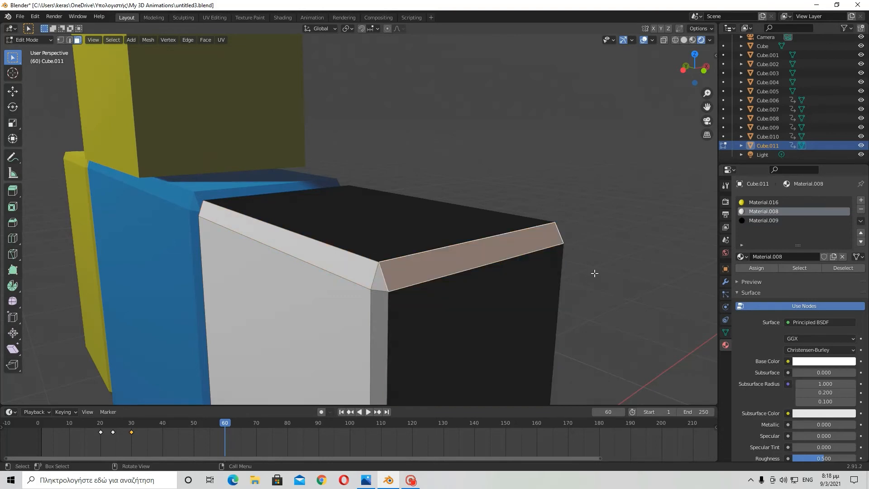
pyautogui.click(341, 262)
pyautogui.moveTo(343, 263); pyautogui.dragTo(430, 226, button='middle')
pyautogui.click(756, 223)
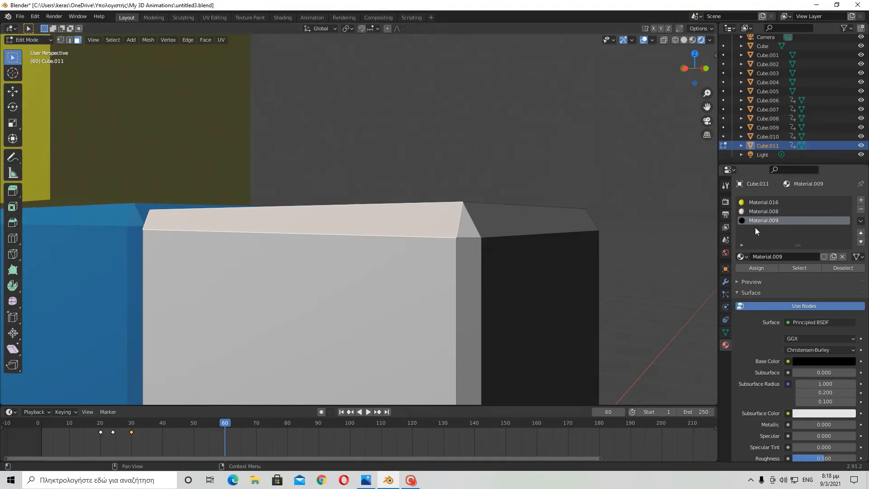
pyautogui.click(756, 267)
# - Select the small corner face at the arm's top corner and assign the black Material.009 to it
pyautogui.moveTo(547, 260); pyautogui.dragTo(475, 273, button='middle')
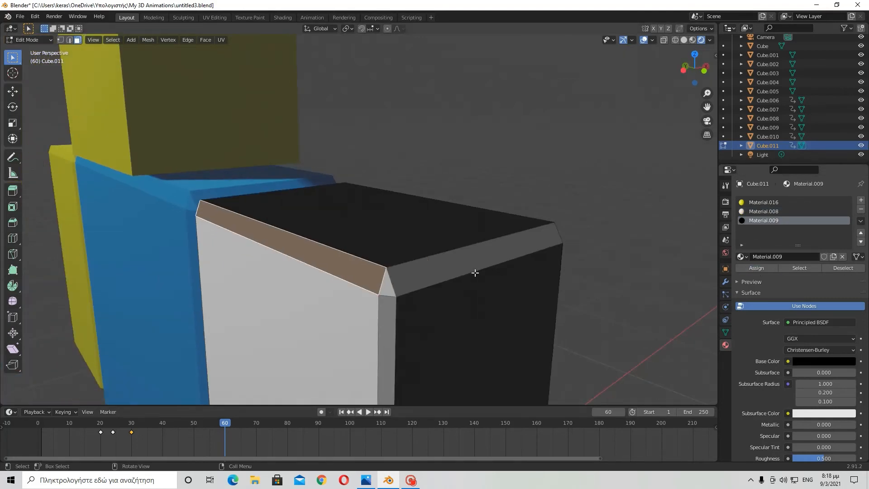
pyautogui.scroll(-2, 426, 295)
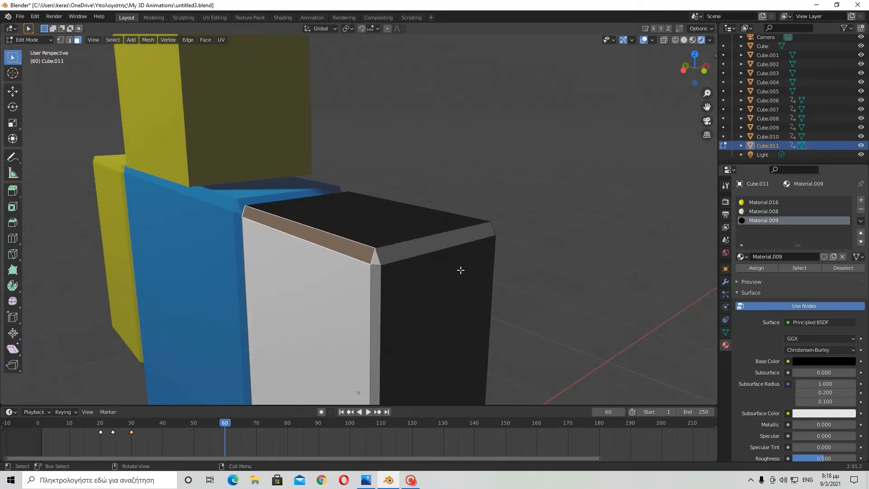
pyautogui.scroll(2, 449, 277)
pyautogui.moveTo(449, 276); pyautogui.dragTo(457, 264, button='middle')
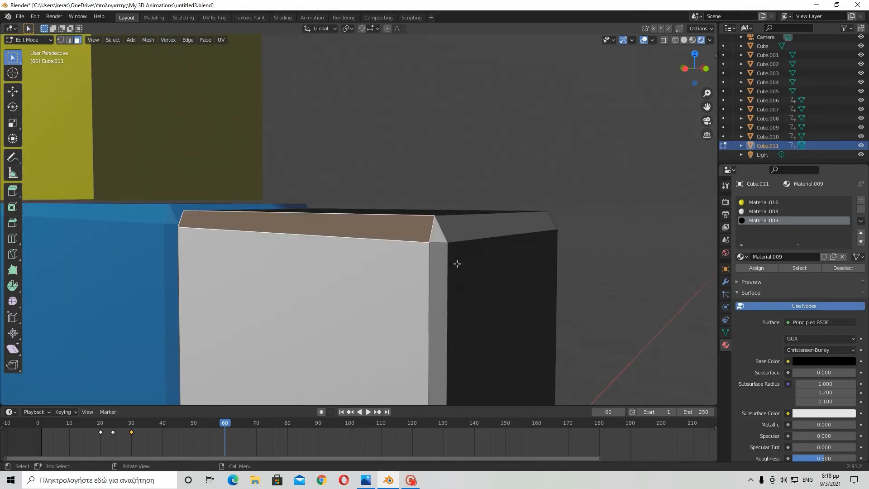
pyautogui.click(439, 233)
pyautogui.moveTo(631, 258); pyautogui.dragTo(641, 272, button='middle')
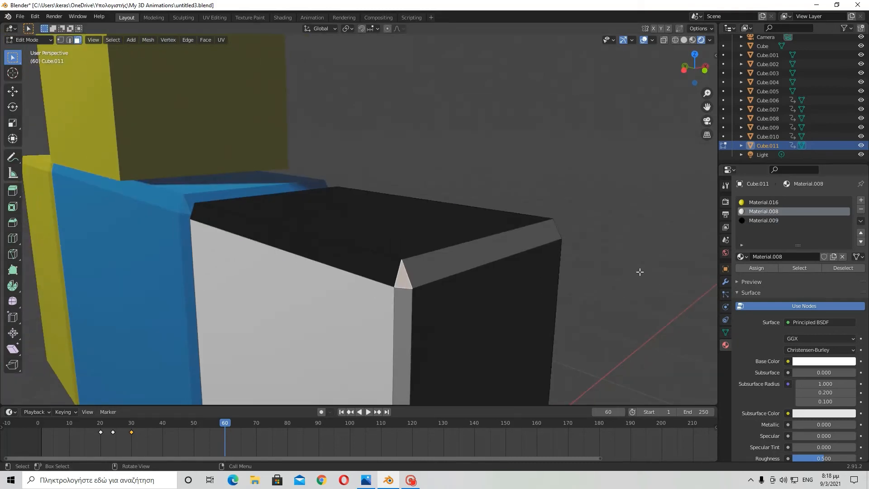
pyautogui.moveTo(469, 202); pyautogui.dragTo(469, 203, button='middle')
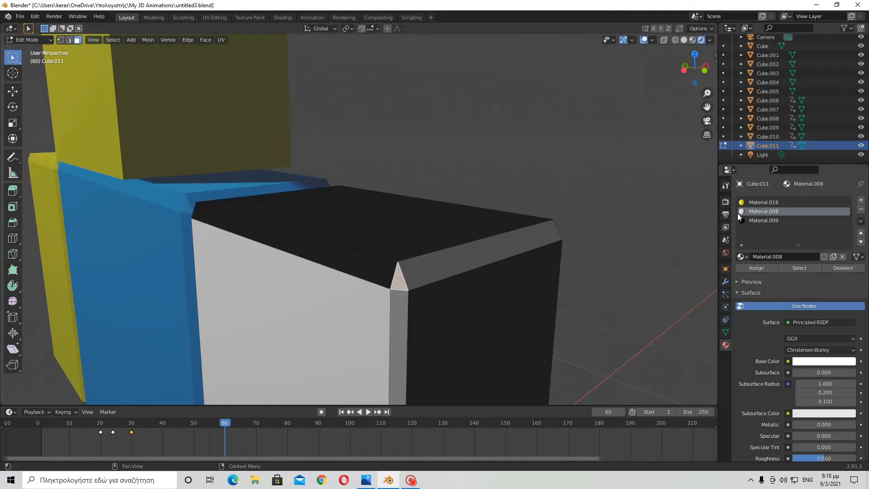
pyautogui.click(746, 221)
pyautogui.click(755, 270)
# - Inspect the arm's material slots and compare their surface settings
pyautogui.scroll(-1, 512, 204)
pyautogui.moveTo(522, 201); pyautogui.dragTo(497, 235, button='middle')
pyautogui.scroll(-1, 462, 204)
pyautogui.scroll(-3, 500, 217)
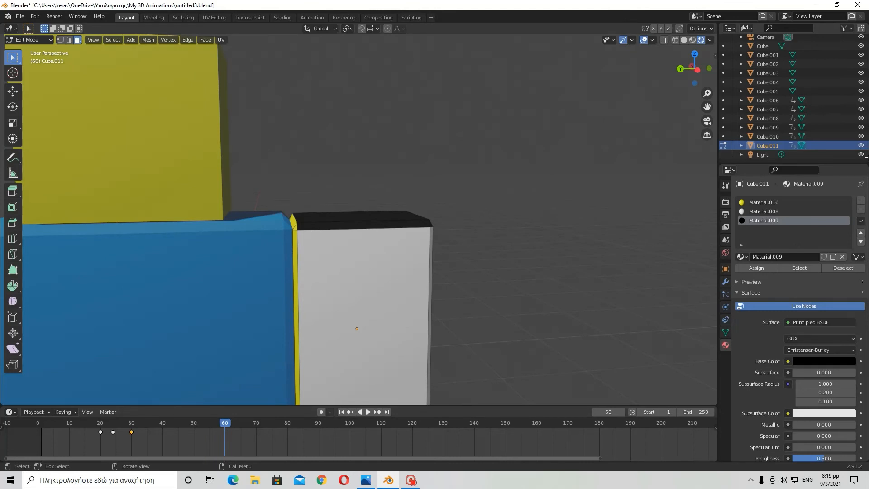
pyautogui.moveTo(657, 97); pyautogui.dragTo(467, 178, button='middle')
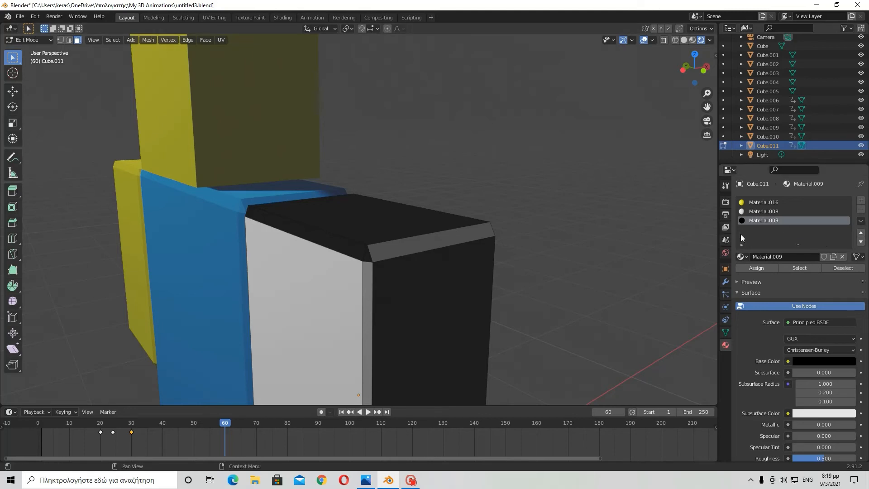
pyautogui.click(758, 210)
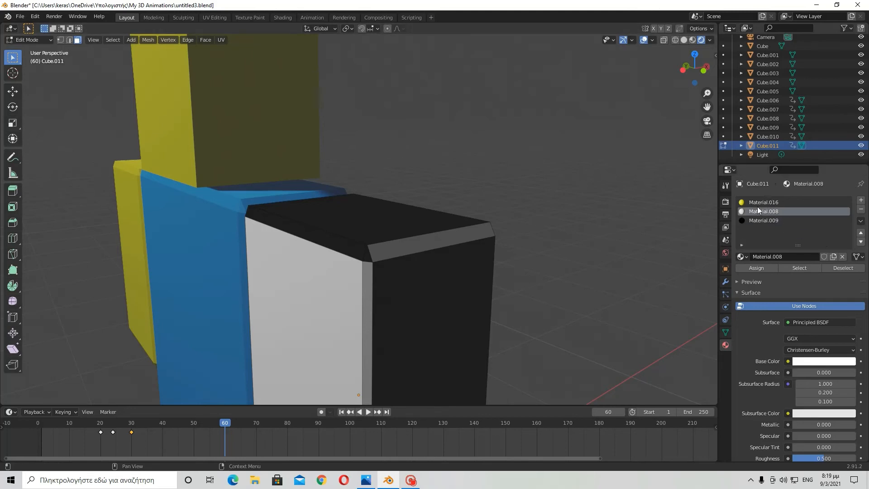
pyautogui.click(757, 204)
pyautogui.click(754, 212)
pyautogui.click(748, 204)
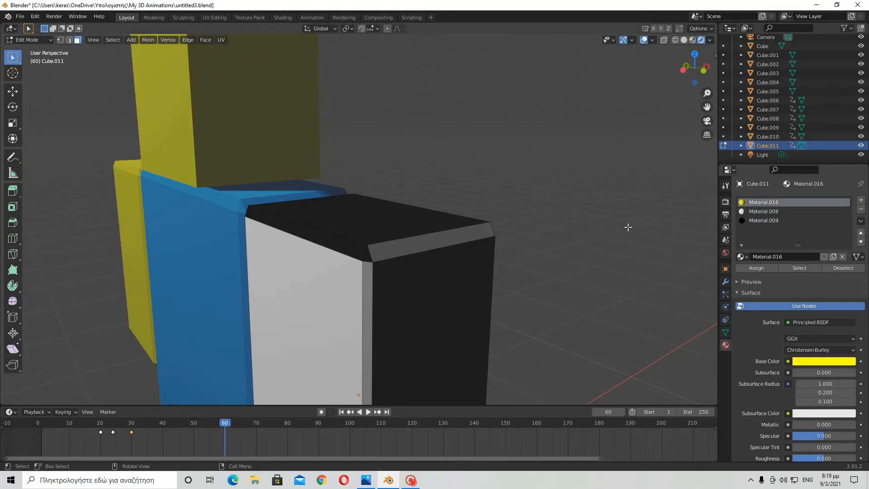
pyautogui.moveTo(611, 242); pyautogui.dragTo(624, 220, button='middle')
pyautogui.click(763, 212)
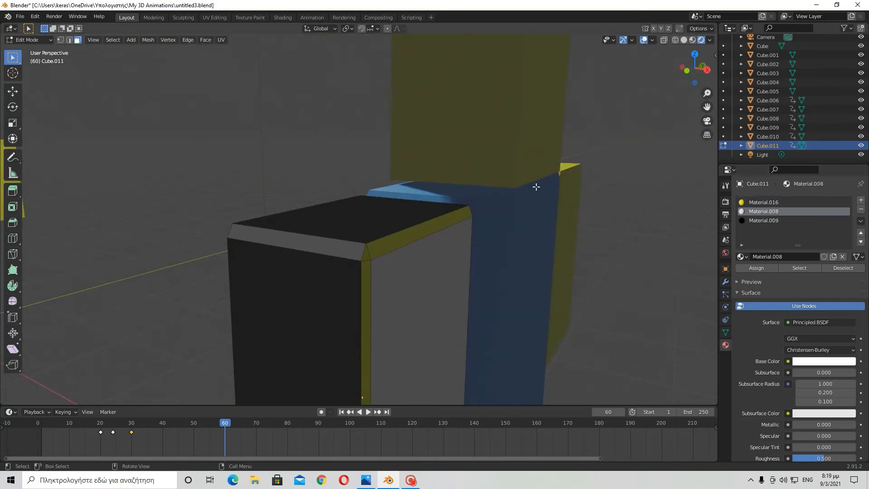
pyautogui.moveTo(536, 186); pyautogui.dragTo(631, 233, button='middle')
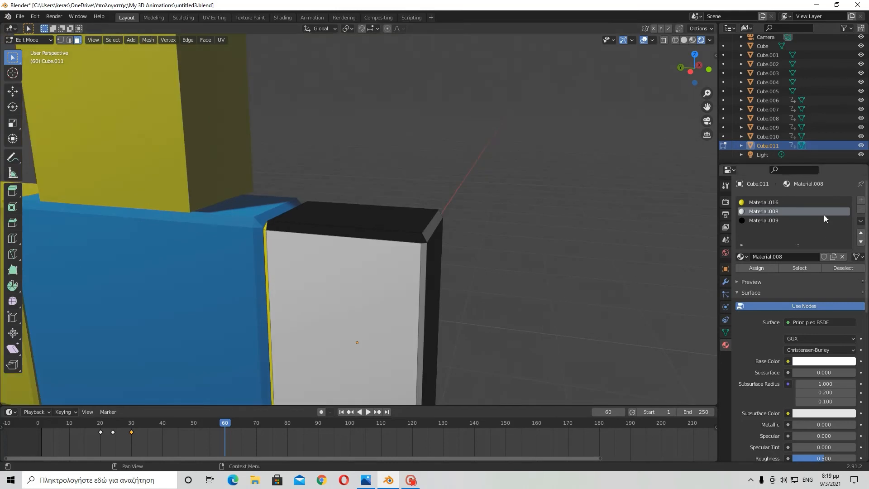
# - Unlink Material.008 from the arm's white material slot
pyautogui.click(842, 257)
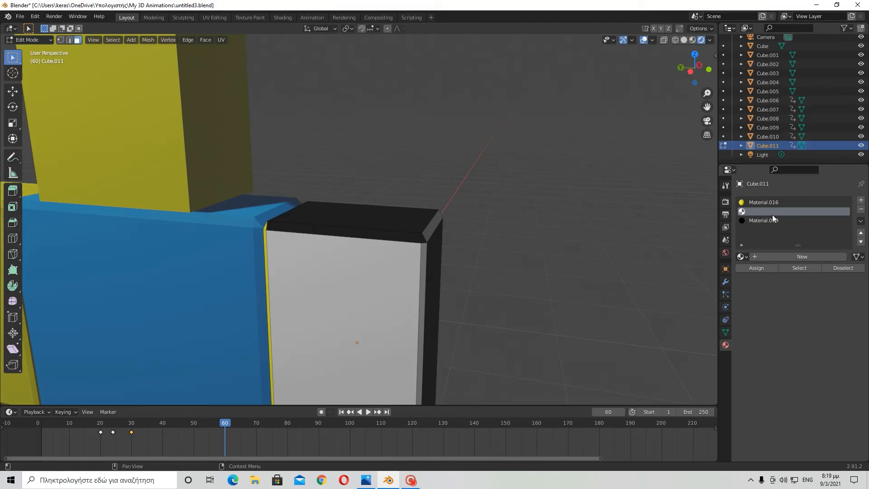
pyautogui.click(760, 218)
pyautogui.click(760, 212)
# - Undo the last two operations
pyautogui.click(35, 16)
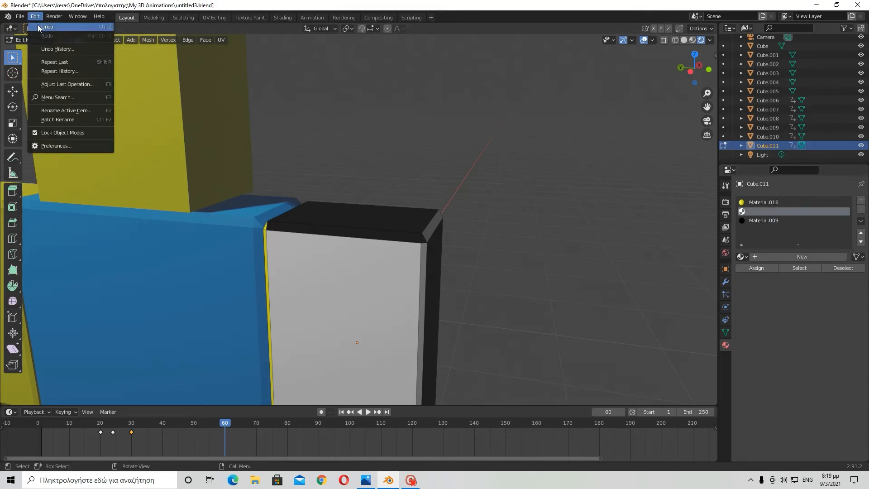
pyautogui.click(38, 27)
pyautogui.click(35, 17)
pyautogui.click(39, 27)
pyautogui.click(36, 17)
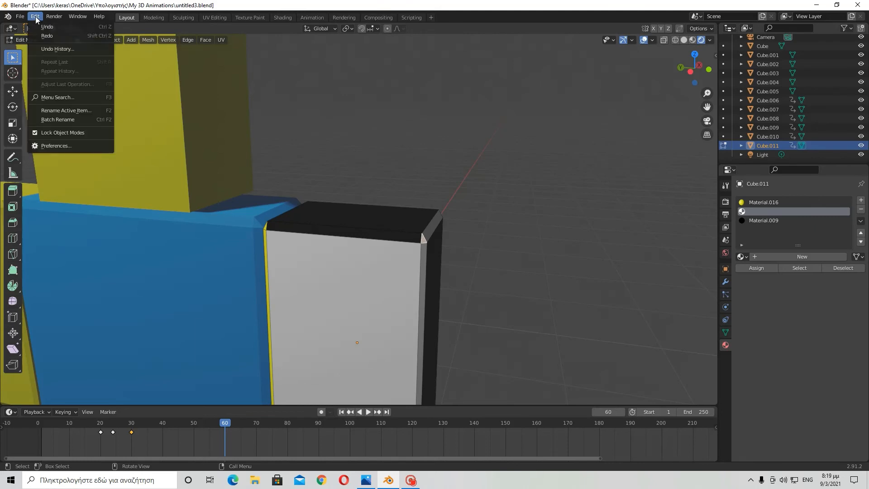
# - Create a new material in the empty slot and set its base color value to 1.000 for pure white
pyautogui.click(783, 259)
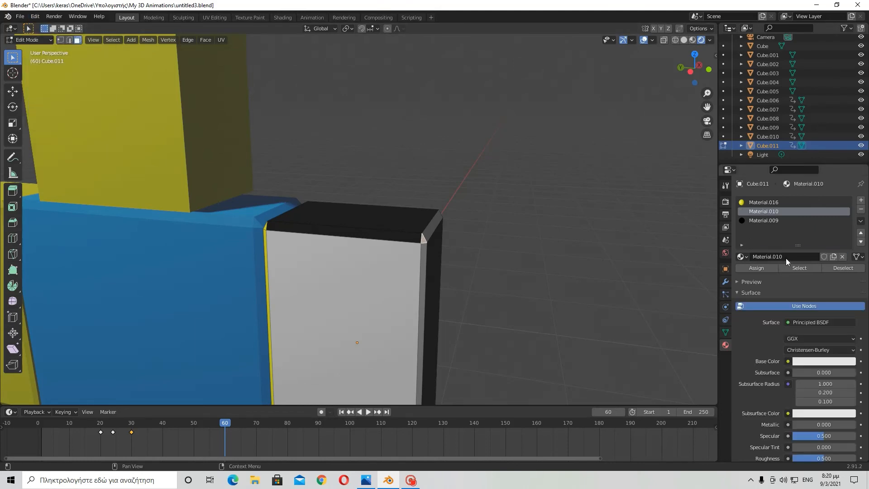
pyautogui.click(824, 361)
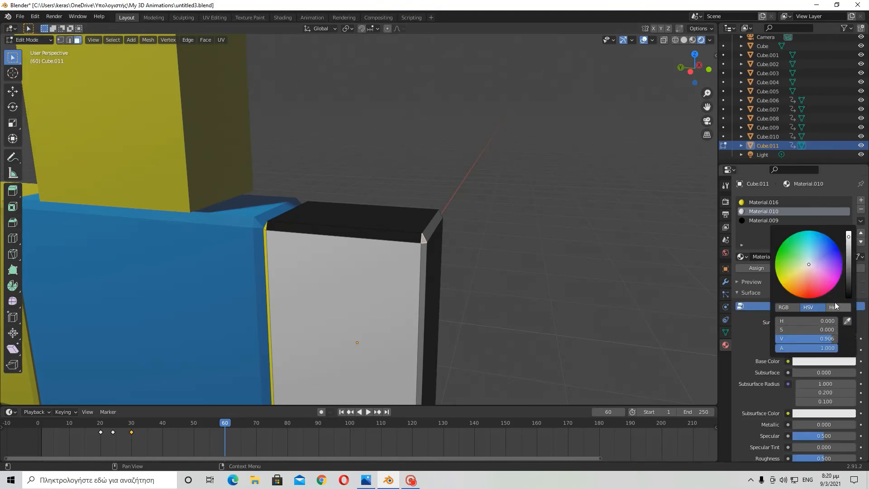
pyautogui.moveTo(850, 240); pyautogui.dragTo(849, 232)
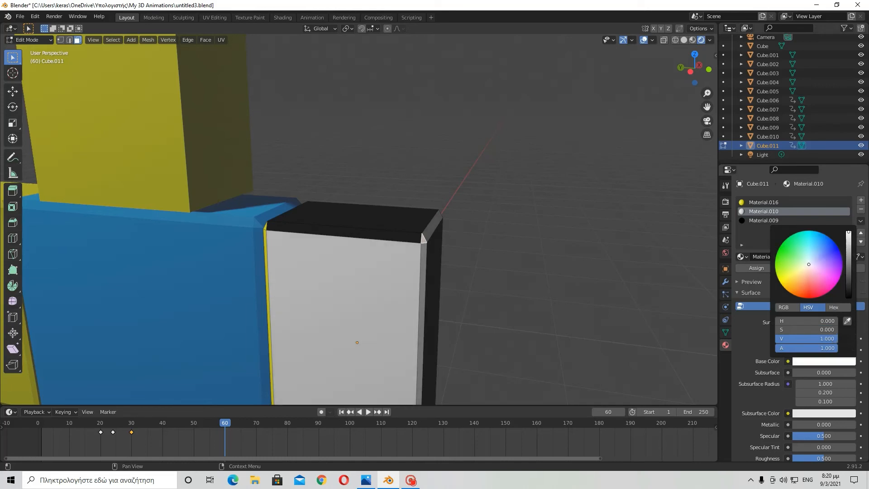
pyautogui.doubleClick(812, 341)
pyautogui.press('Return')
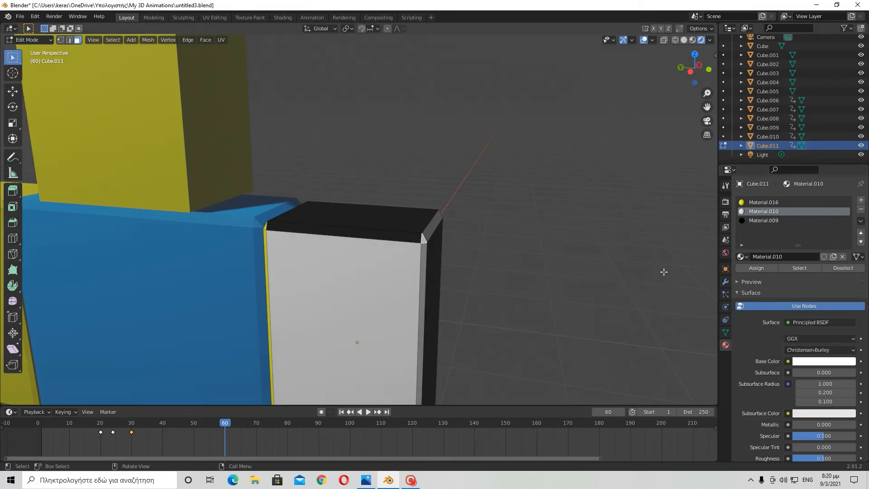
# - Try to remove the Material.010 slot from the arm while in Edit Mode
pyautogui.moveTo(664, 271); pyautogui.dragTo(597, 274, button='middle')
pyautogui.scroll(1, 487, 290)
pyautogui.scroll(-1, 476, 287)
pyautogui.scroll(1, 471, 275)
pyautogui.click(765, 221)
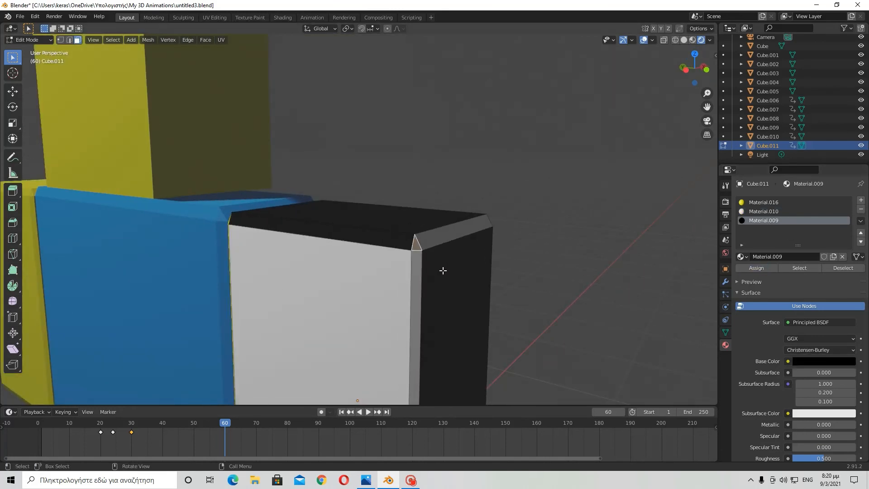
pyautogui.click(764, 212)
pyautogui.moveTo(650, 236); pyautogui.dragTo(674, 233, button='middle')
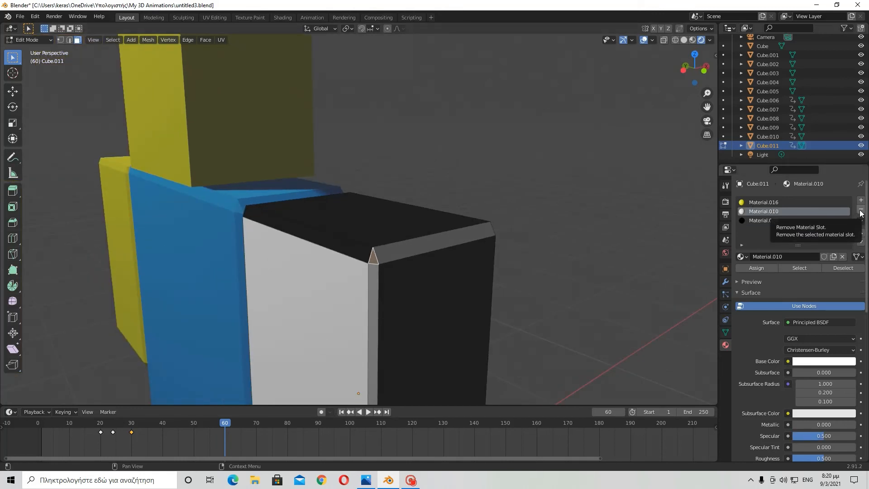
pyautogui.click(861, 210)
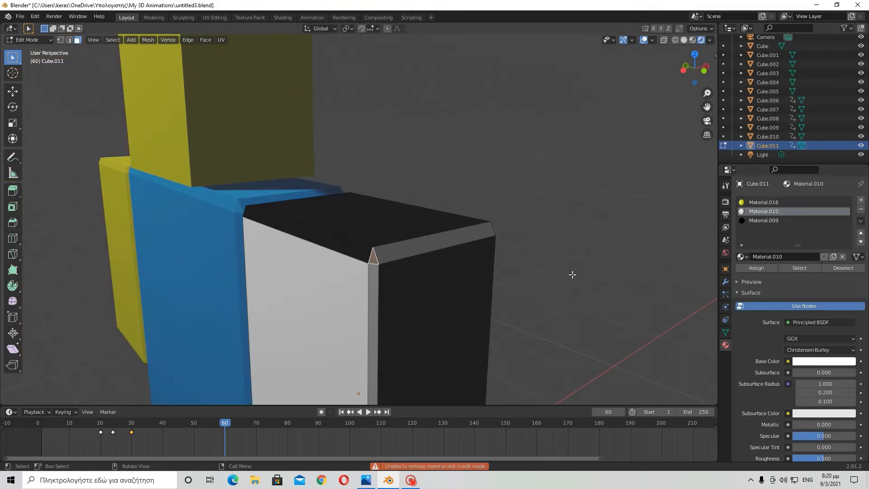
pyautogui.moveTo(572, 273); pyautogui.dragTo(595, 271, button='middle')
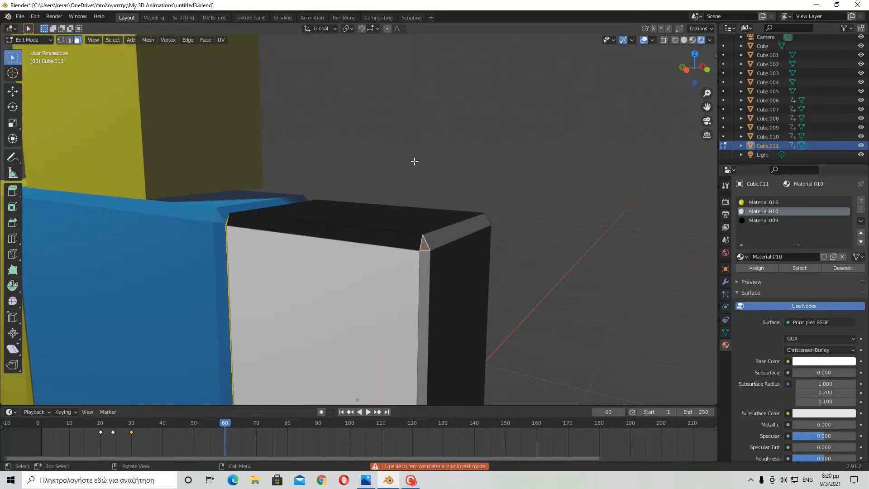
# - Leave Edit Mode and return to Object Mode with the arm selected
pyautogui.press('Tab')
pyautogui.moveTo(534, 205); pyautogui.dragTo(619, 243, button='middle')
pyautogui.click(629, 240)
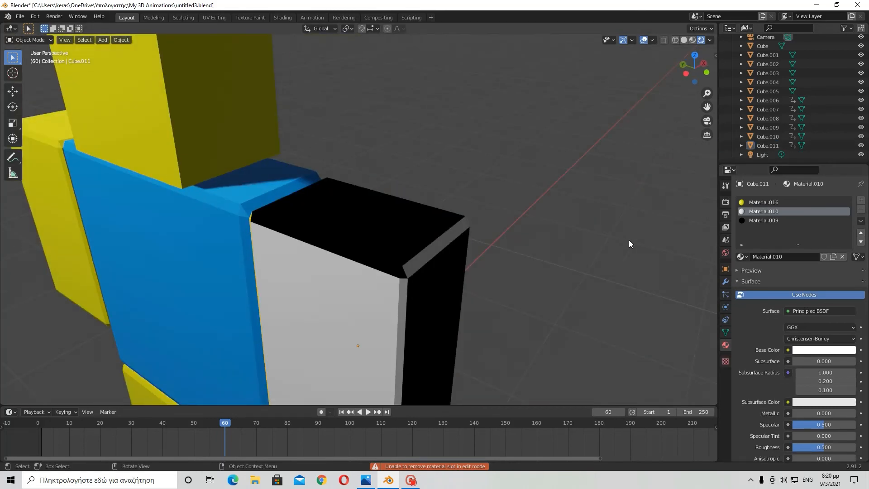
# - Remove the Material.010 slot from the arm and undo the removal
pyautogui.click(861, 211)
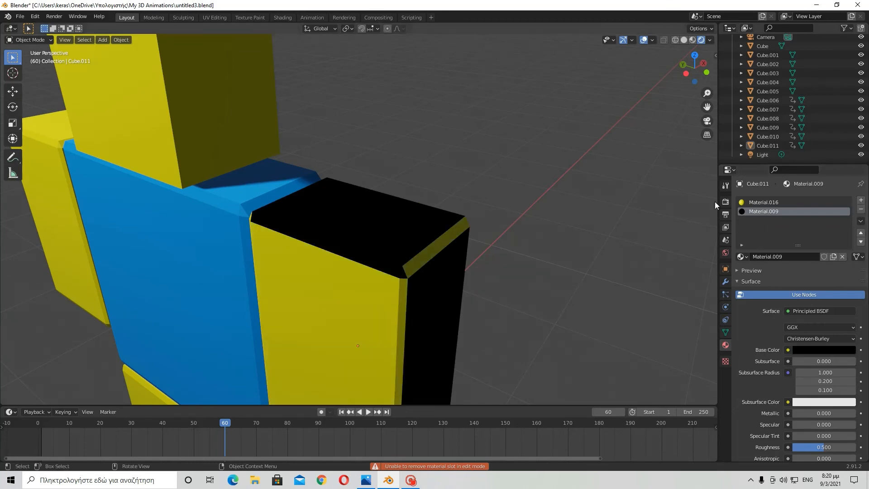
pyautogui.scroll(-3, 371, 285)
pyautogui.scroll(2, 378, 277)
pyautogui.moveTo(378, 277); pyautogui.dragTo(339, 279, button='middle')
pyautogui.scroll(-1, 338, 279)
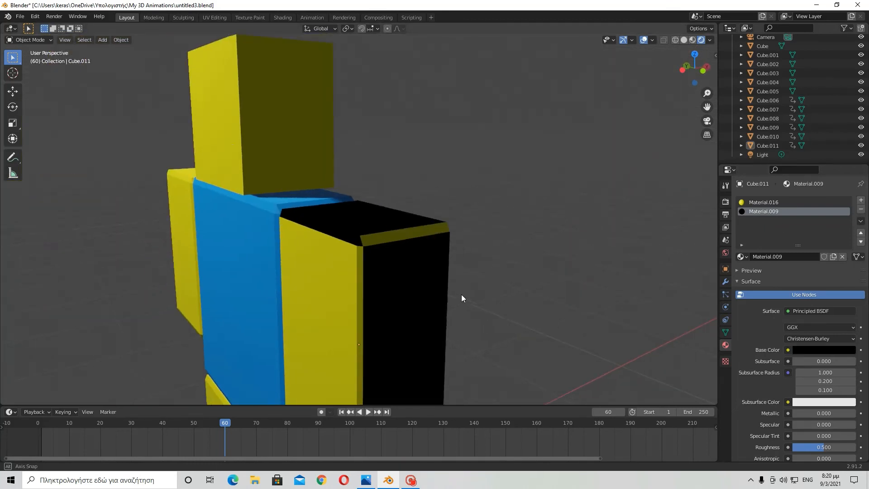
pyautogui.moveTo(461, 294); pyautogui.dragTo(498, 295, button='middle')
pyautogui.click(34, 16)
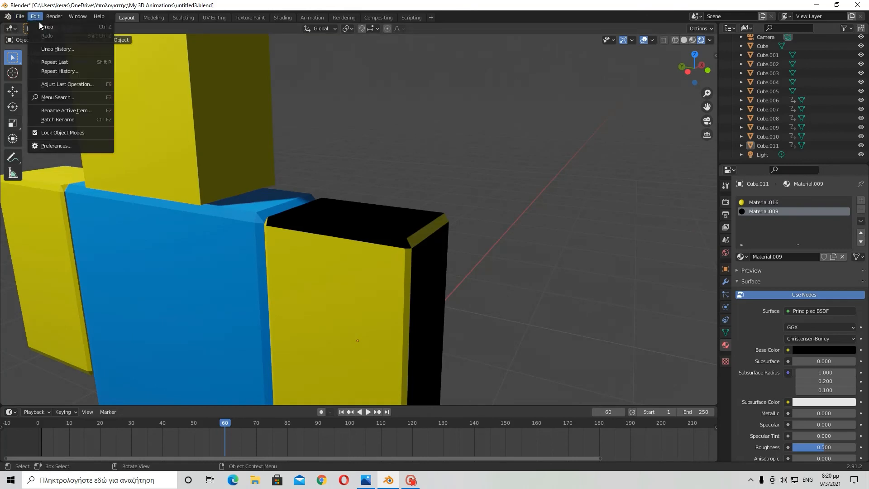
pyautogui.click(49, 27)
# - Remove the Material.010 slot once more and undo it again
pyautogui.moveTo(358, 251); pyautogui.dragTo(302, 243, button='middle')
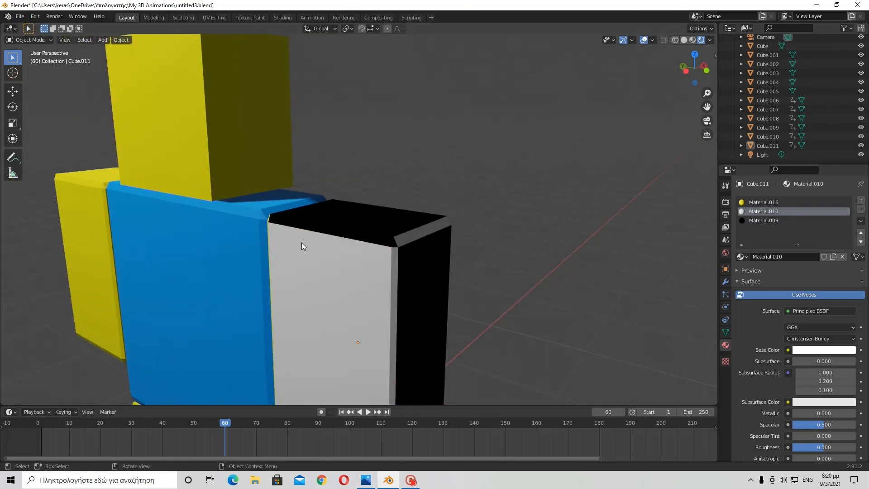
pyautogui.click(861, 210)
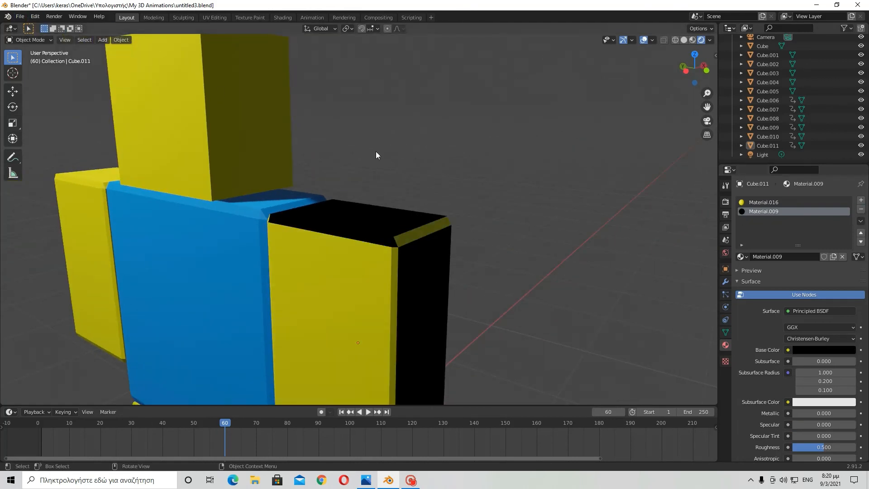
pyautogui.click(35, 16)
pyautogui.click(49, 27)
# - Orbit and zoom around the character to examine the recoloured arm
pyautogui.moveTo(408, 218); pyautogui.dragTo(394, 242, button='middle')
pyautogui.scroll(-3, 463, 242)
pyautogui.scroll(3, 488, 193)
pyautogui.scroll(-5, 394, 243)
pyautogui.scroll(6, 413, 245)
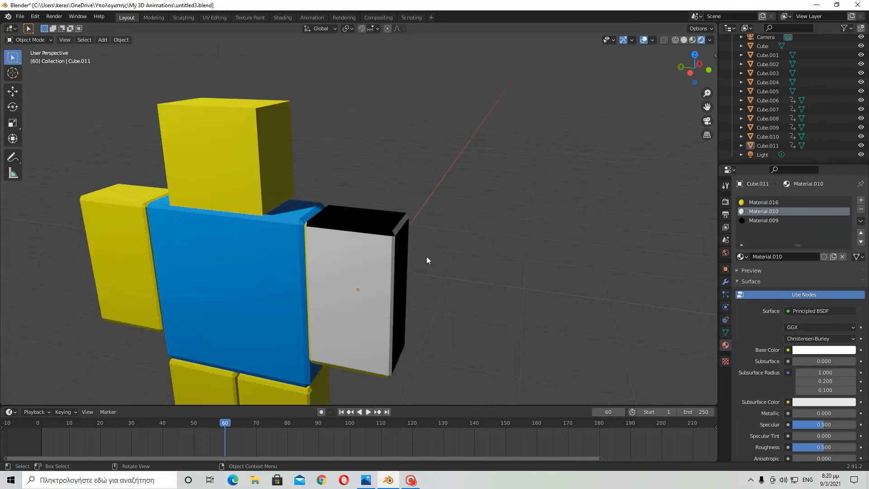
pyautogui.scroll(2, 350, 269)
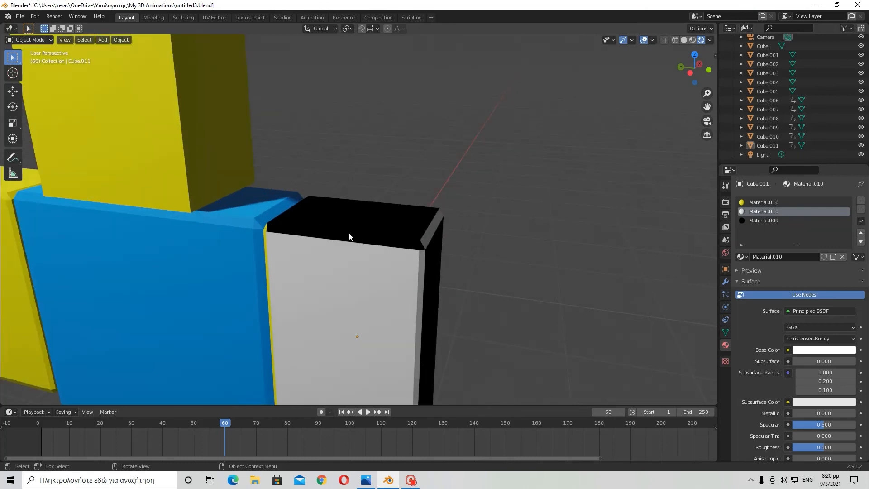
pyautogui.moveTo(349, 234)
pyautogui.mouseDown(button='middle')
pyautogui.moveTo(118, 209)
pyautogui.moveTo(266, 206)
pyautogui.moveTo(257, 242)
pyautogui.moveTo(363, 238)
pyautogui.mouseUp(button='middle')
pyautogui.moveTo(309, 259); pyautogui.dragTo(466, 236, button='middle')
pyautogui.scroll(-4, 391, 257)
pyautogui.scroll(3, 365, 241)
pyautogui.scroll(-4, 468, 236)
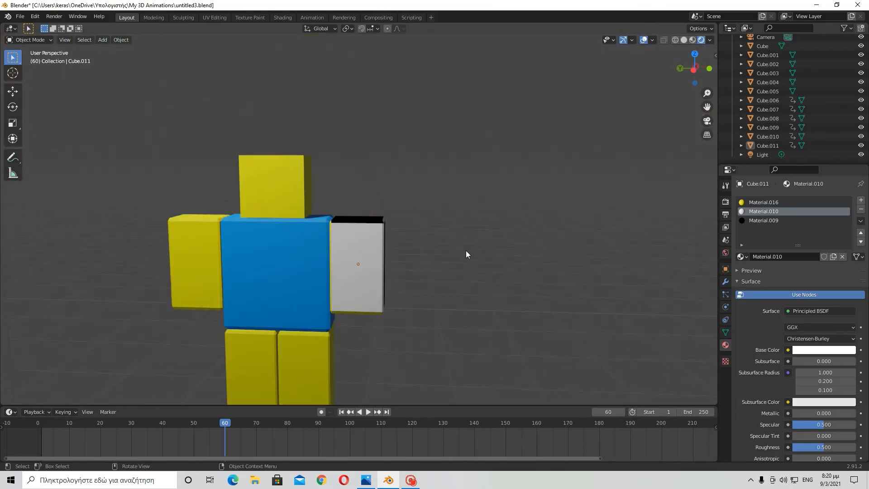
# - Box-select all the character's body parts and frame the selection in the viewport
pyautogui.moveTo(223, 160); pyautogui.dragTo(371, 381)
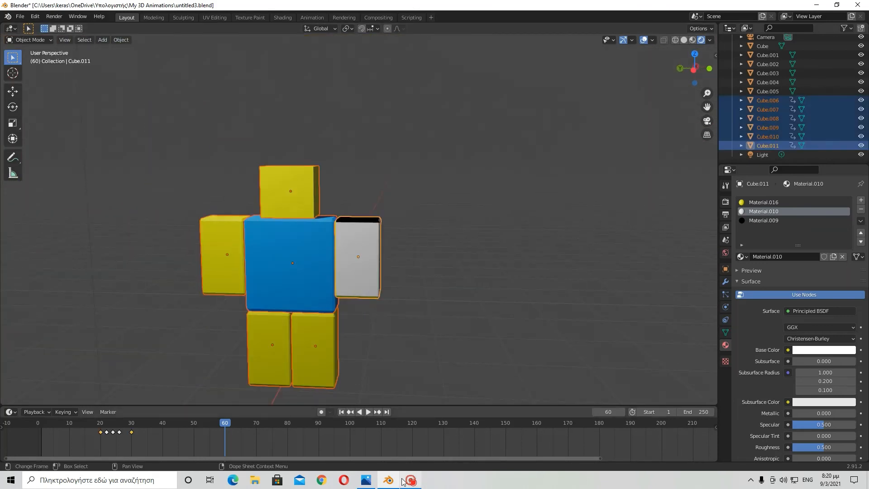
pyautogui.press('Home')
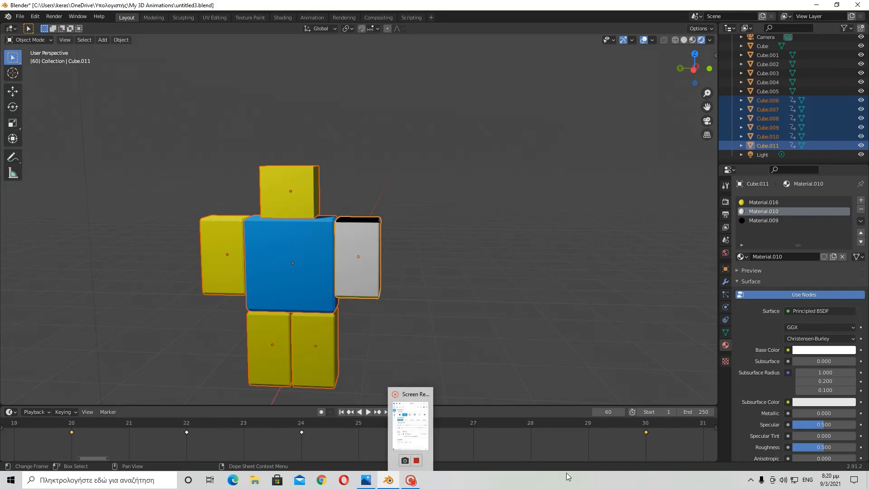
pyautogui.scroll(-4, 629, 446)
pyautogui.scroll(-7, 628, 444)
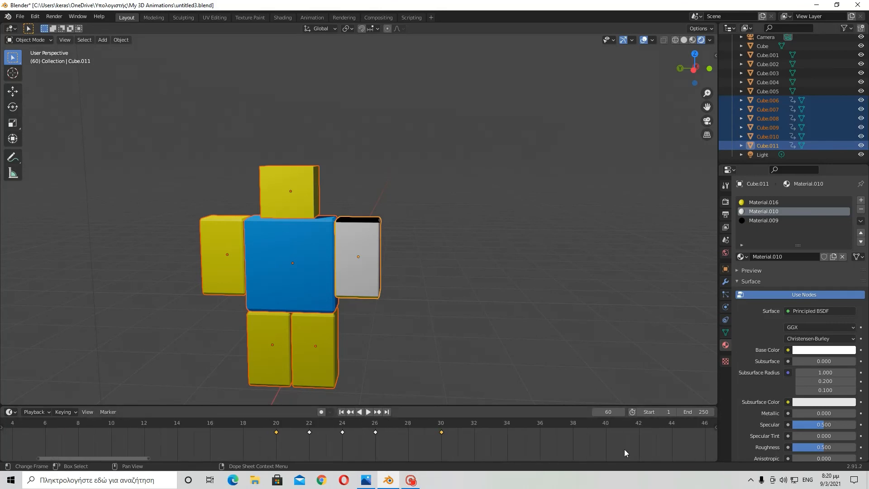
pyautogui.scroll(-2, 622, 449)
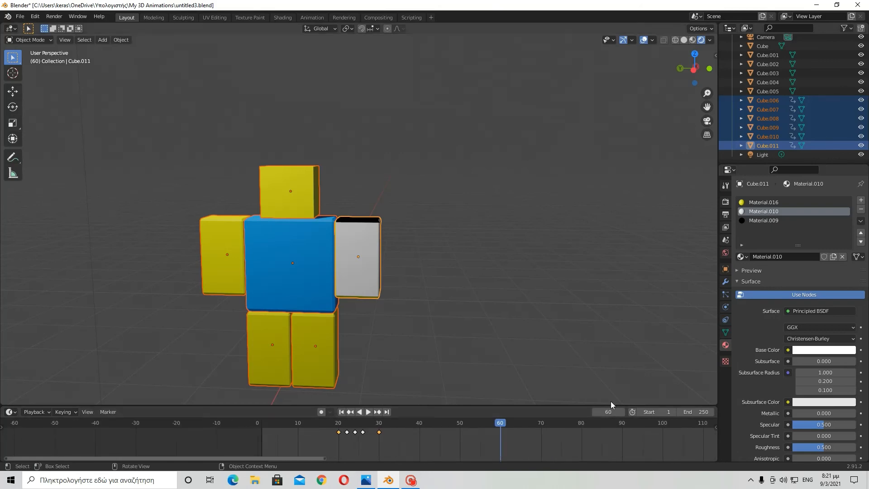
pyautogui.press('KP_Decimal')
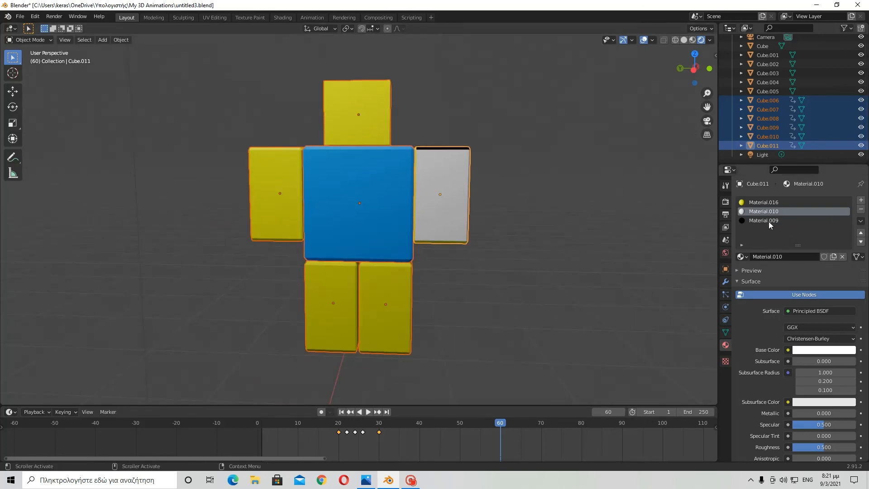
# - Orbit the view and scroll through the arm material's surface settings
pyautogui.scroll(-5, 805, 425)
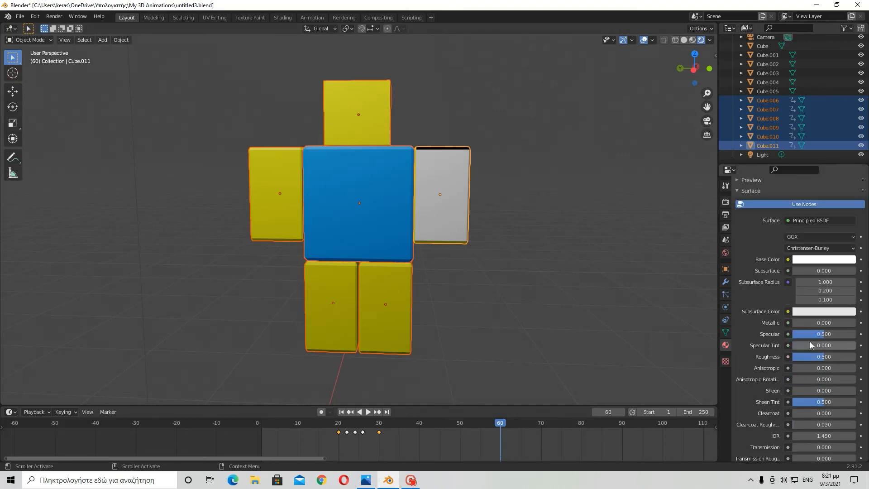
pyautogui.moveTo(595, 276); pyautogui.dragTo(559, 290, button='middle')
pyautogui.scroll(2, 558, 290)
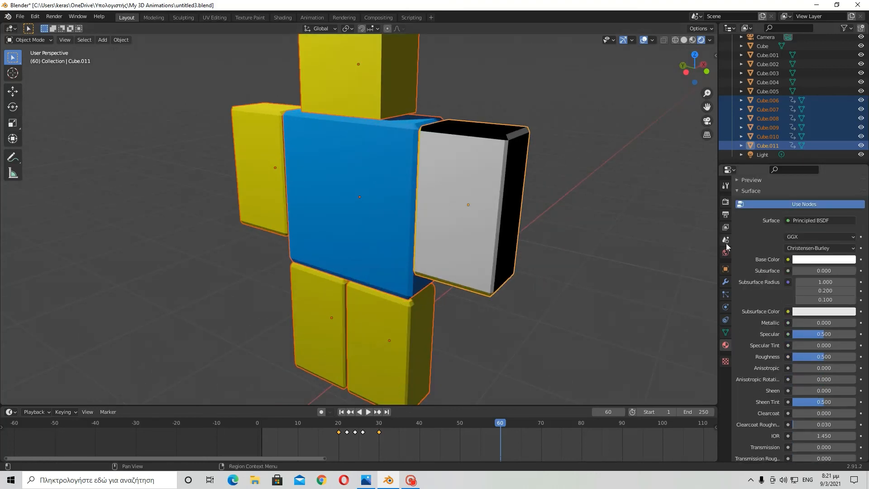
pyautogui.scroll(5, 745, 270)
pyautogui.click(548, 318)
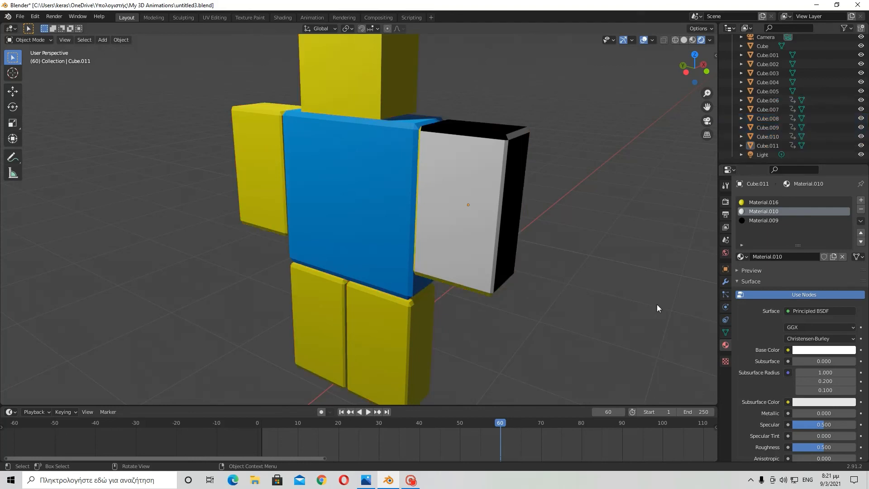
pyautogui.scroll(-2, 814, 396)
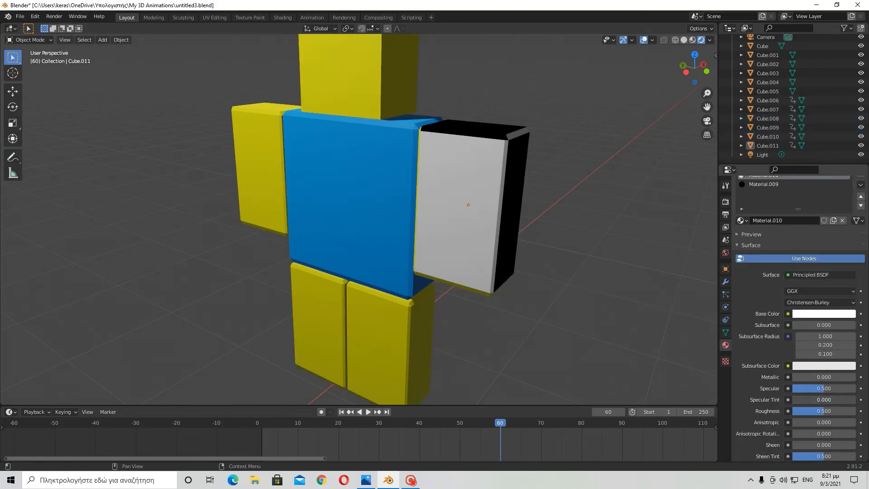
pyautogui.scroll(-1, 811, 387)
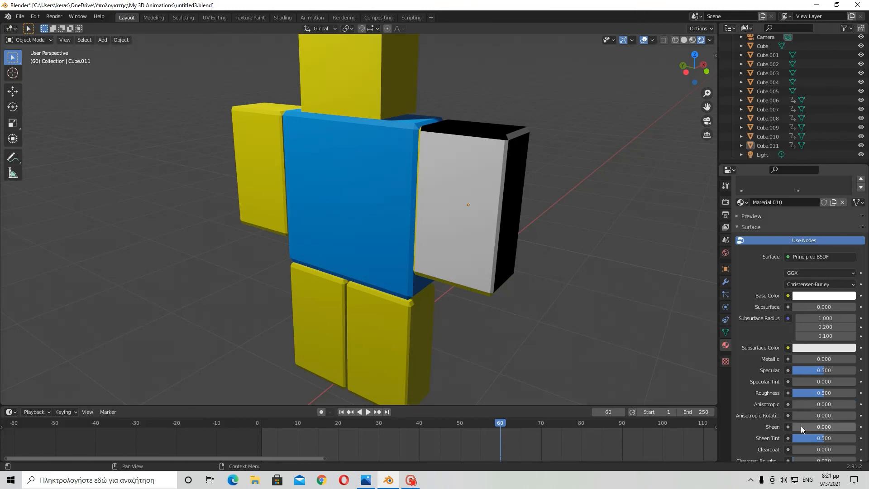
pyautogui.scroll(-1, 807, 427)
# - Try raising the material's IOR to 4.850, then undo the change
pyautogui.moveTo(802, 433)
pyautogui.mouseDown()
pyautogui.moveTo(857, 433)
pyautogui.moveTo(800, 433)
pyautogui.moveTo(797, 454)
pyautogui.moveTo(788, 454)
pyautogui.moveTo(806, 454)
pyautogui.mouseUp()
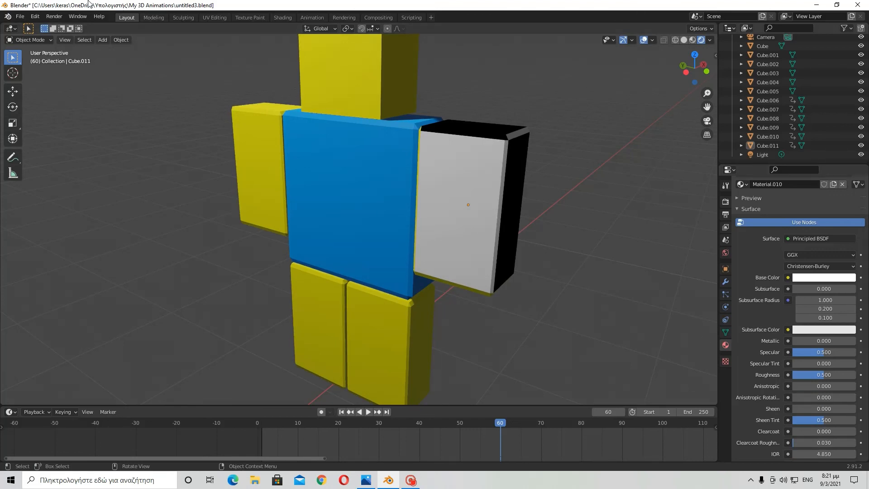
pyautogui.click(35, 17)
pyautogui.click(39, 24)
pyautogui.click(36, 16)
pyautogui.click(39, 24)
pyautogui.click(36, 17)
pyautogui.click(39, 25)
pyautogui.click(37, 17)
pyautogui.click(39, 25)
pyautogui.click(36, 17)
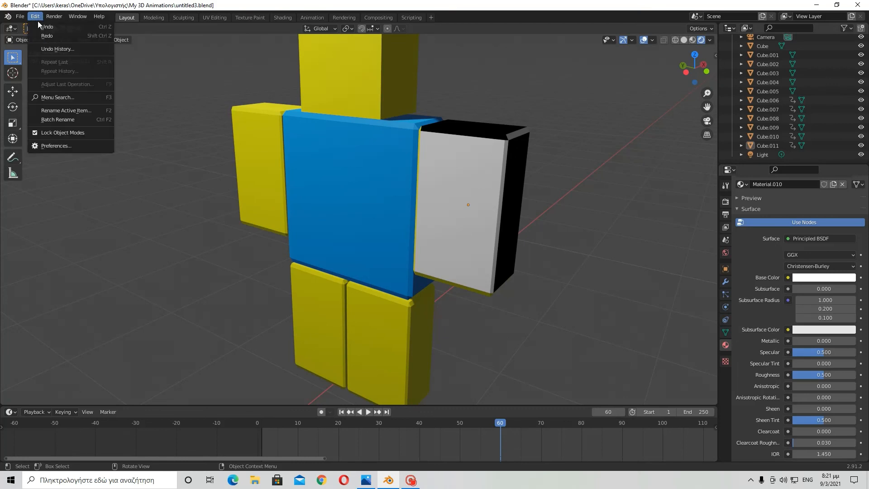
pyautogui.click(40, 25)
pyautogui.click(34, 16)
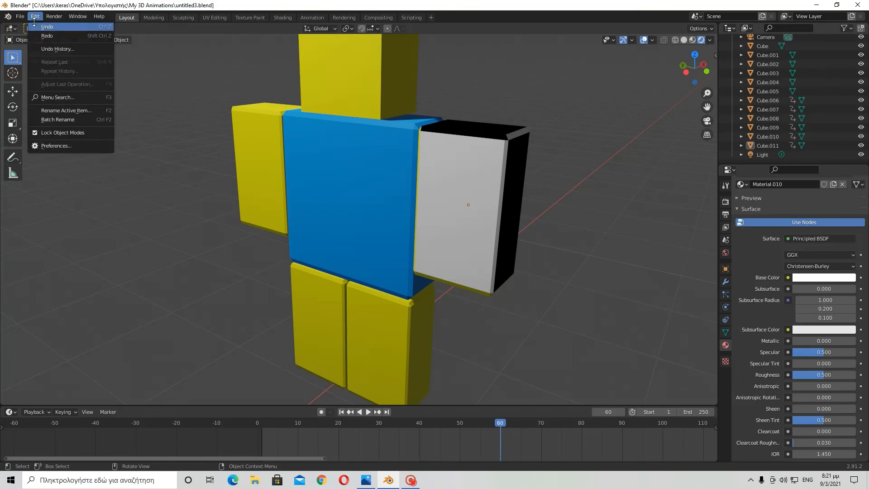
pyautogui.click(39, 25)
# - Try setting the arm material's Transmission to 1.000, then undo it
pyautogui.moveTo(428, 216); pyautogui.dragTo(480, 235, button='middle')
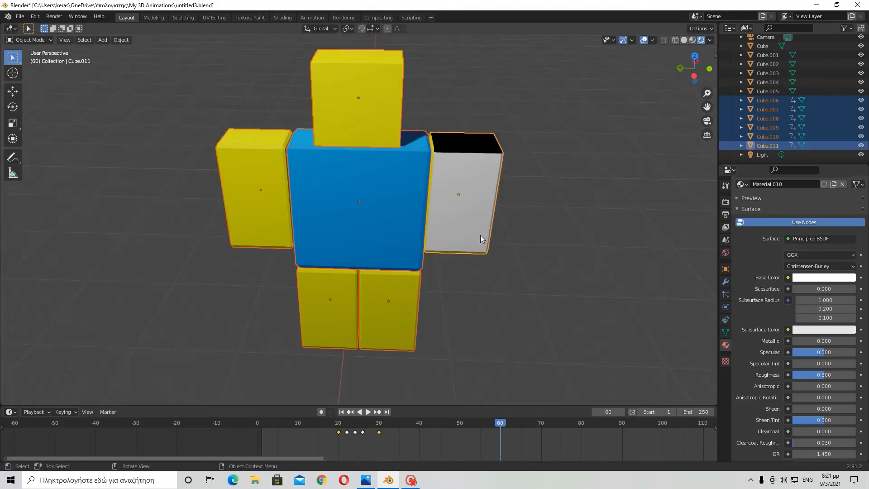
pyautogui.scroll(-5, 825, 348)
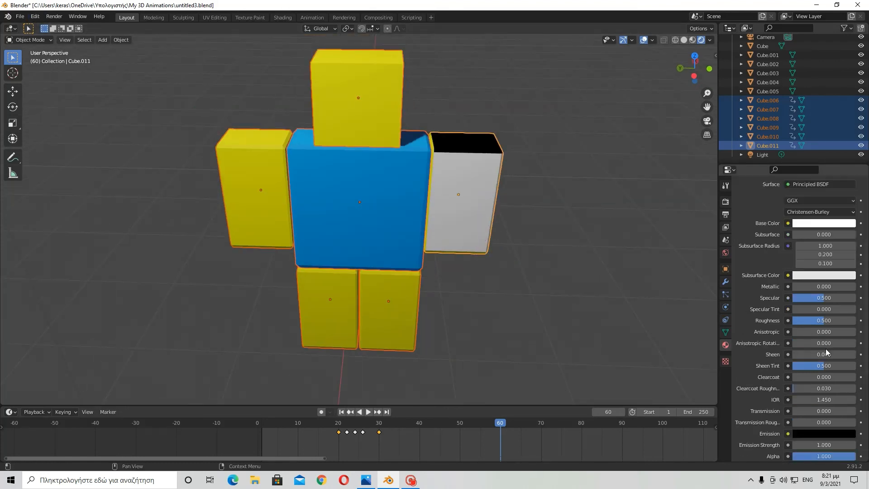
pyautogui.scroll(-1, 809, 322)
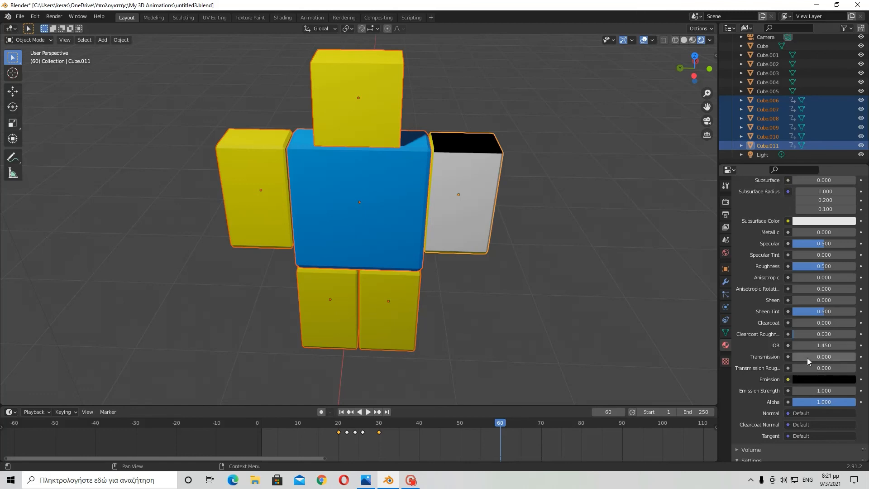
pyautogui.moveTo(804, 357)
pyautogui.mouseDown()
pyautogui.moveTo(858, 356)
pyautogui.moveTo(793, 357)
pyautogui.moveTo(857, 356)
pyautogui.mouseUp()
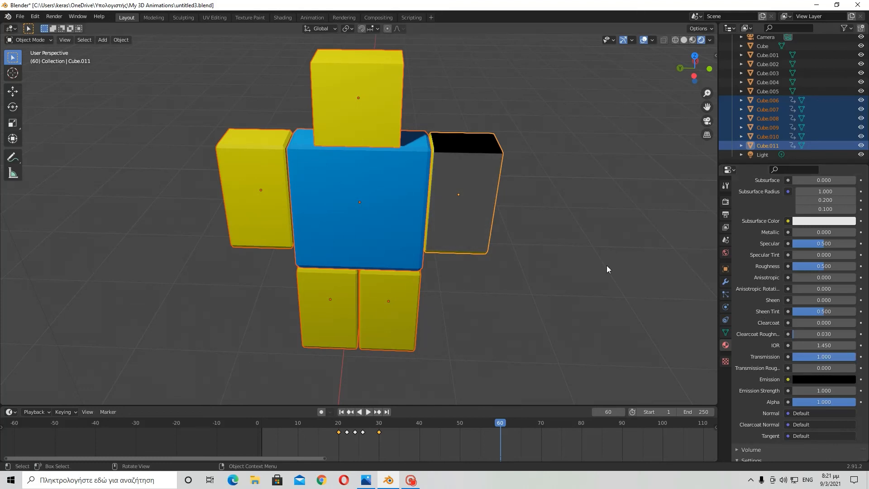
pyautogui.moveTo(606, 265); pyautogui.dragTo(626, 274, button='middle')
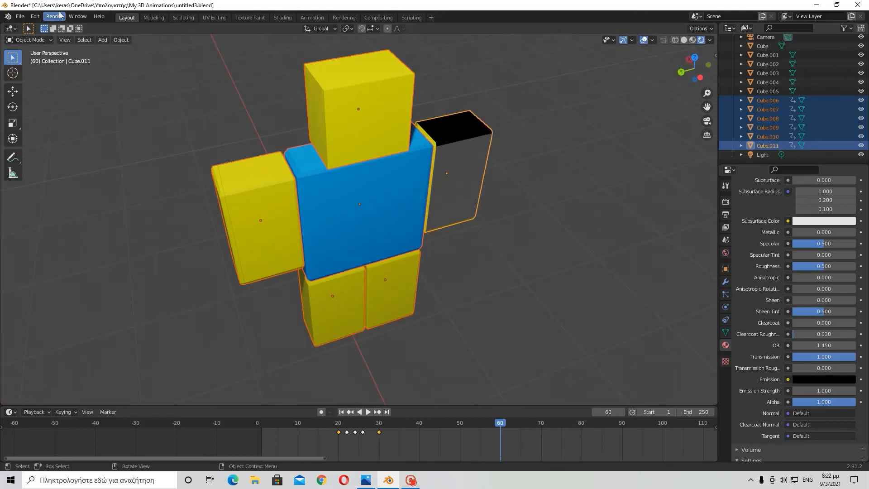
pyautogui.click(34, 19)
pyautogui.click(39, 29)
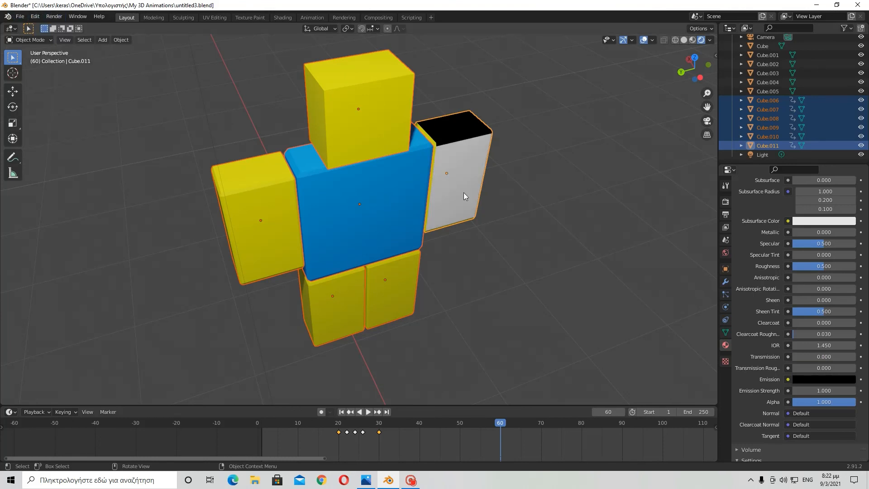
# - Set Transmission to 1.000 once more and return it to 0.000
pyautogui.moveTo(465, 193); pyautogui.dragTo(407, 177, button='middle')
pyautogui.scroll(-1, 811, 364)
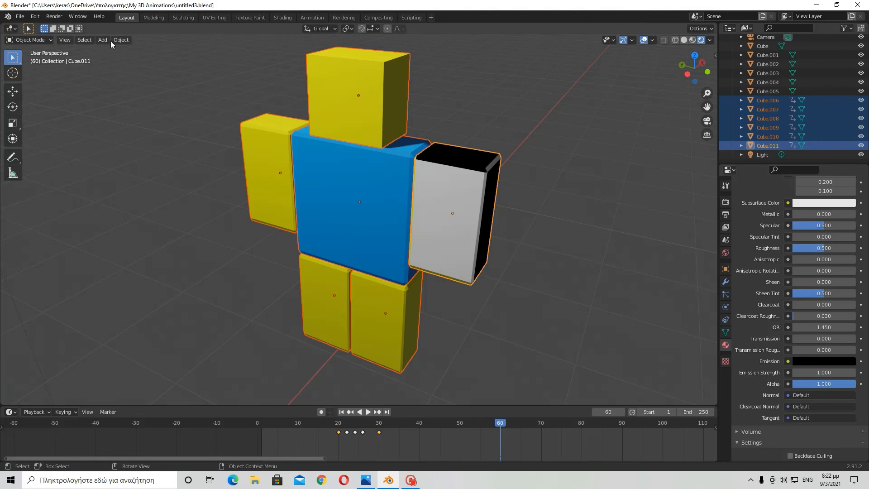
pyautogui.click(34, 18)
pyautogui.moveTo(413, 159); pyautogui.dragTo(649, 295, button='middle')
pyautogui.moveTo(806, 338); pyautogui.dragTo(856, 340)
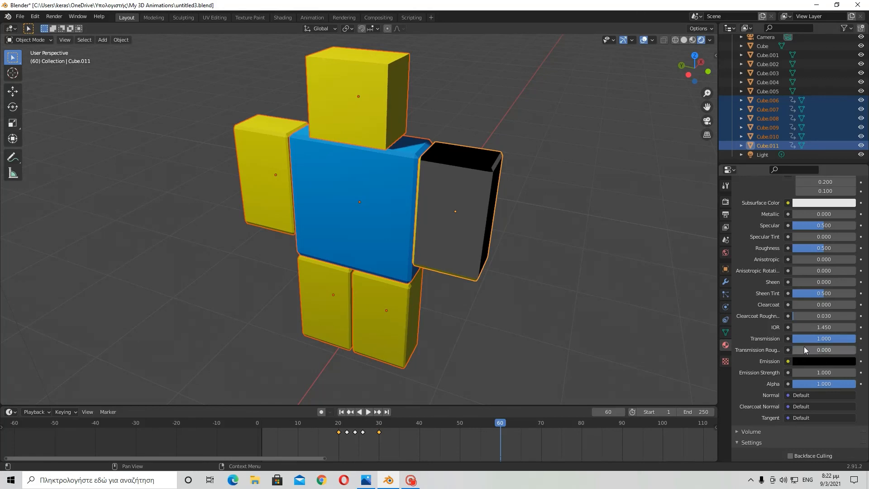
pyautogui.moveTo(825, 340); pyautogui.dragTo(791, 340)
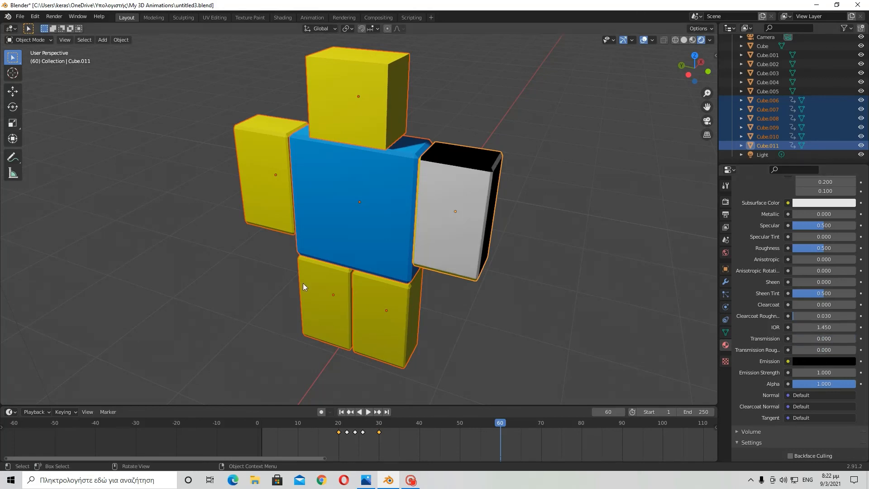
# - Try setting the first Subsurface Radius value to 0.000, then undo the change
pyautogui.scroll(-3, 467, 272)
pyautogui.scroll(-4, 470, 271)
pyautogui.scroll(-5, 776, 336)
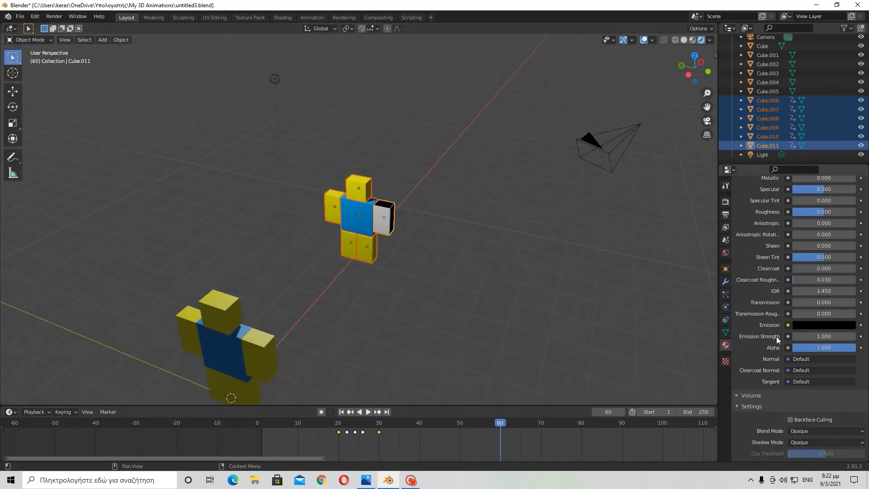
pyautogui.scroll(6, 558, 192)
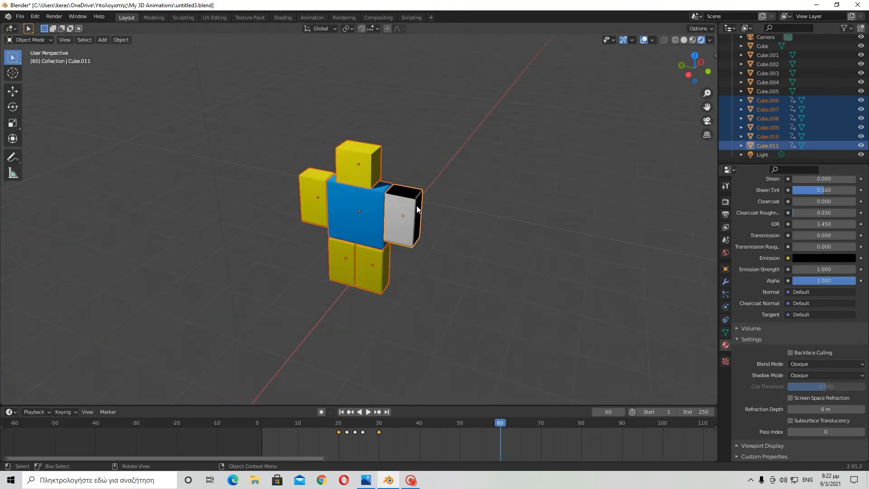
pyautogui.scroll(6, 764, 291)
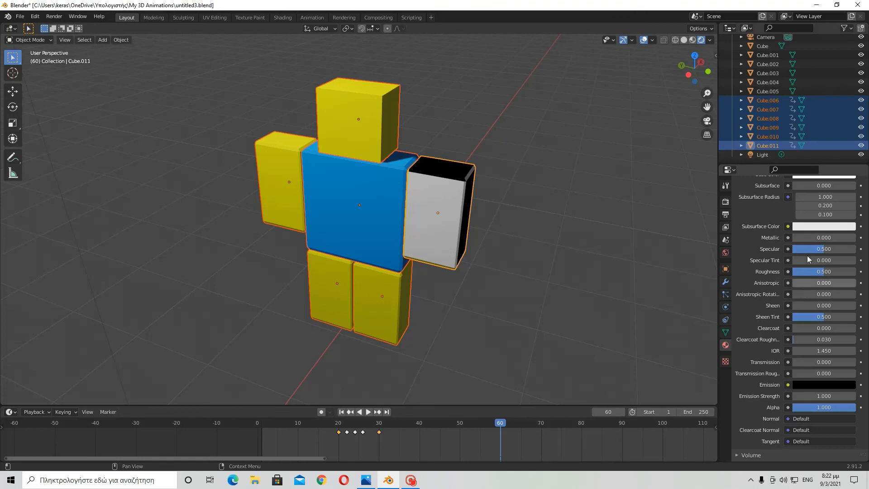
pyautogui.scroll(2, 807, 255)
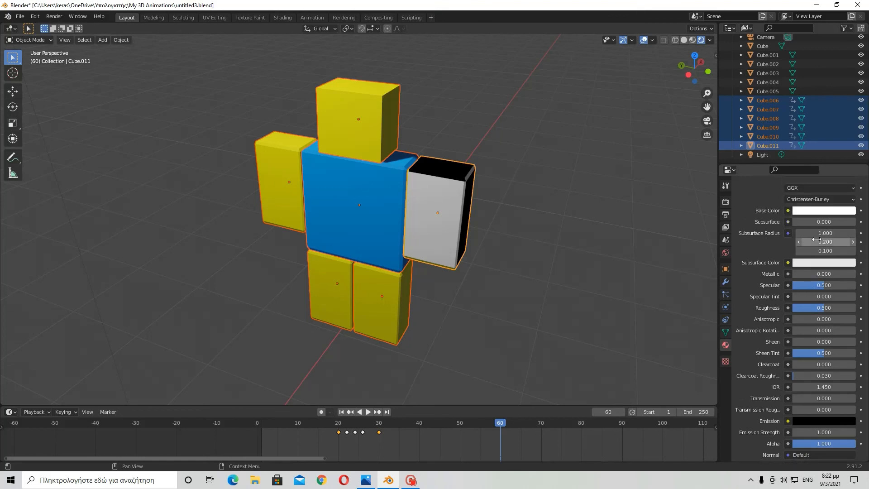
pyautogui.moveTo(822, 234); pyautogui.dragTo(860, 235)
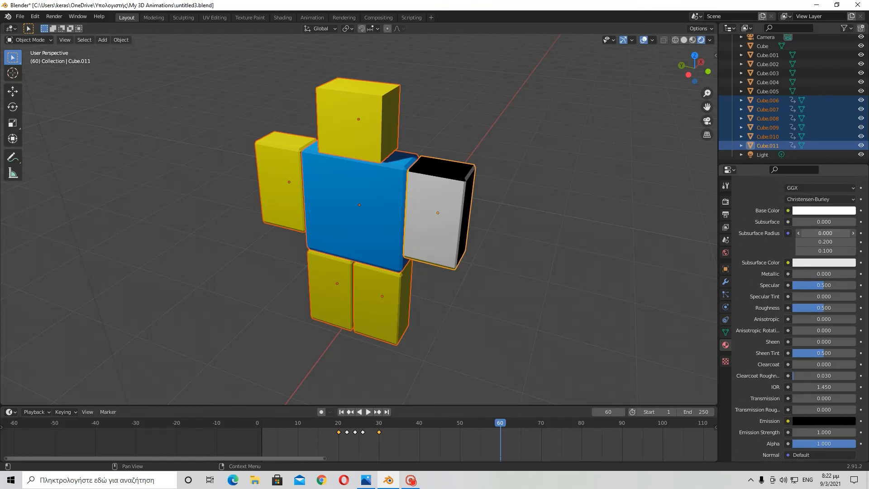
pyautogui.click(35, 16)
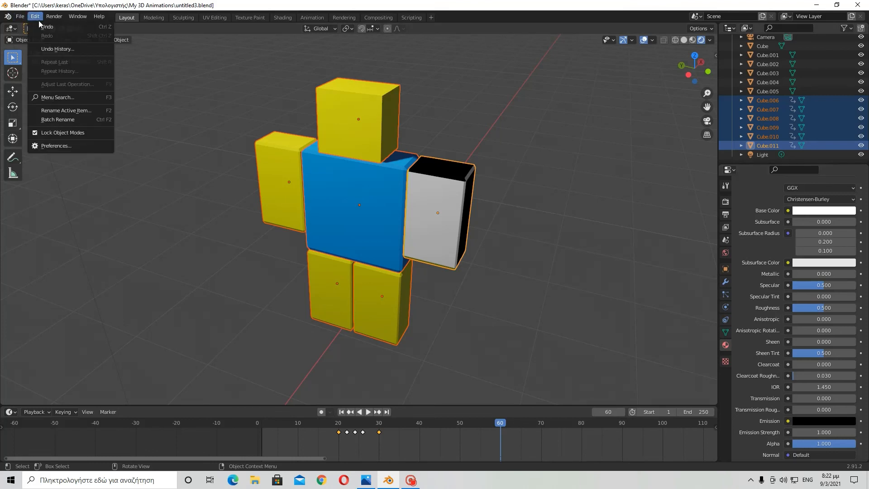
pyautogui.click(45, 27)
pyautogui.moveTo(590, 275); pyautogui.dragTo(512, 215, button='middle')
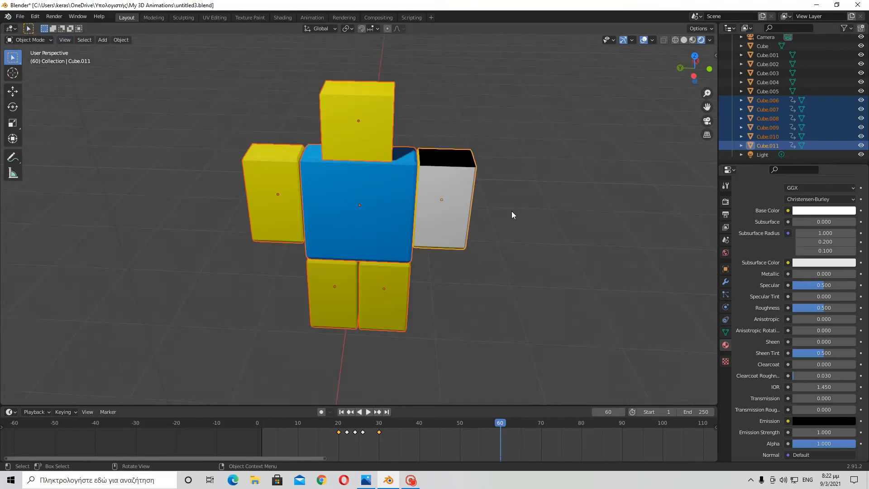